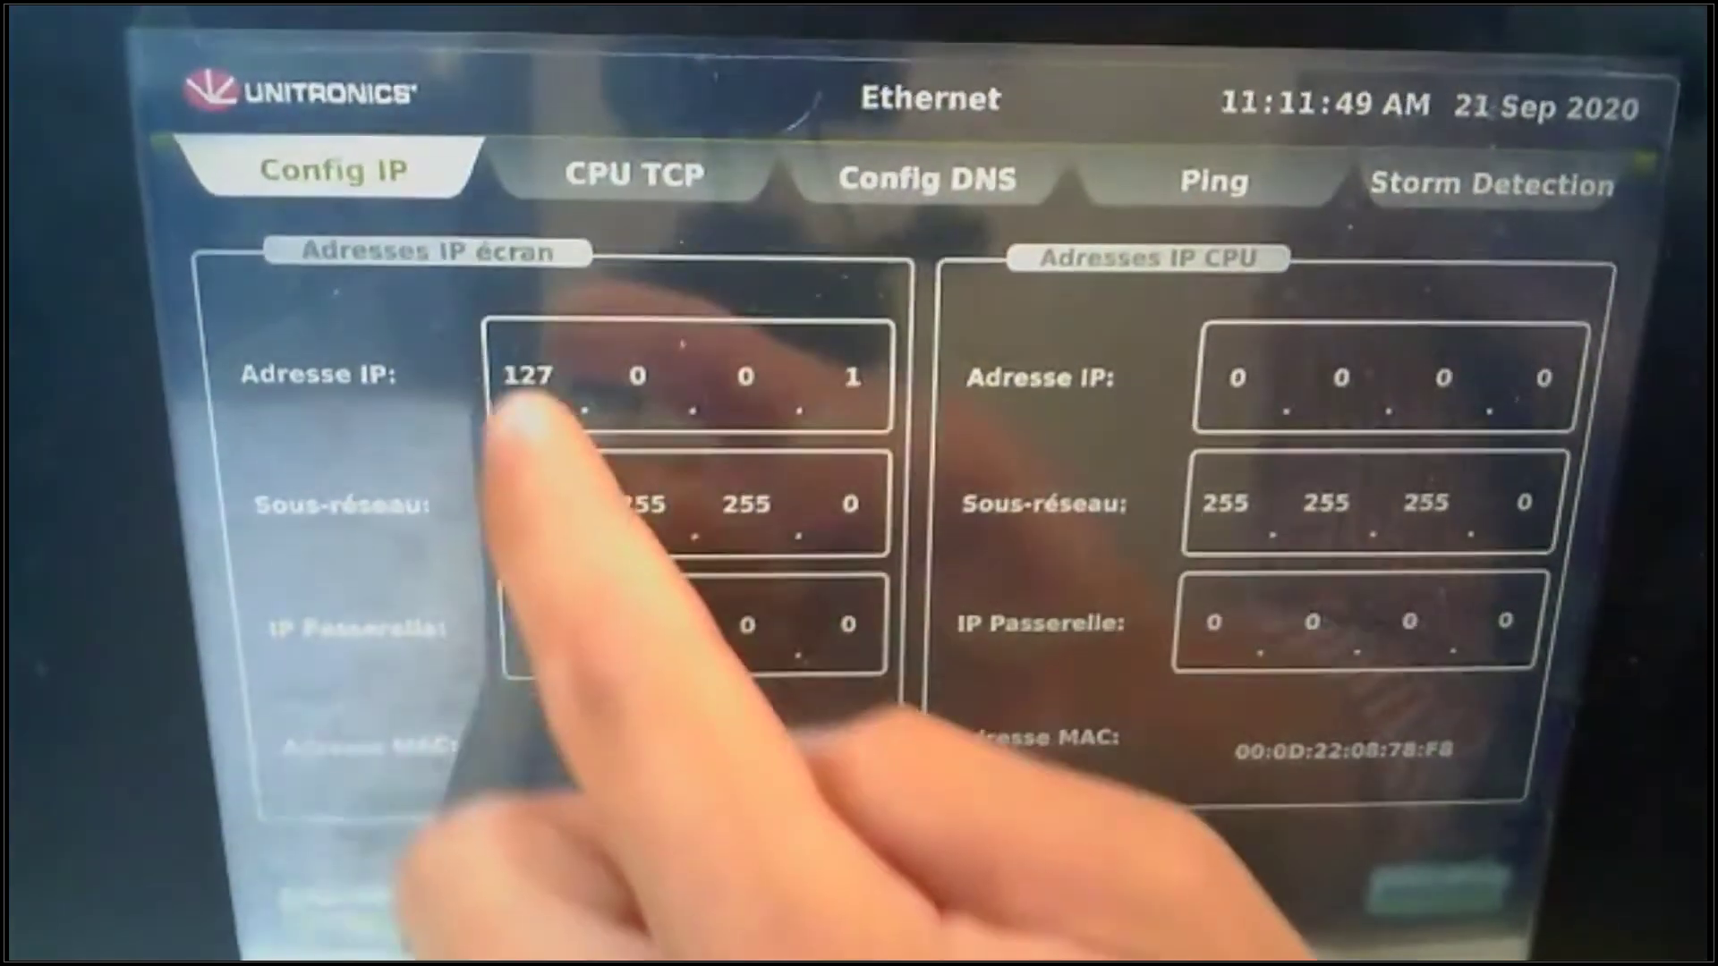
Step: Set the panel's own IP address to 192.168.1.10 in the Ethernet IP configuration
click(582, 380)
text(1)
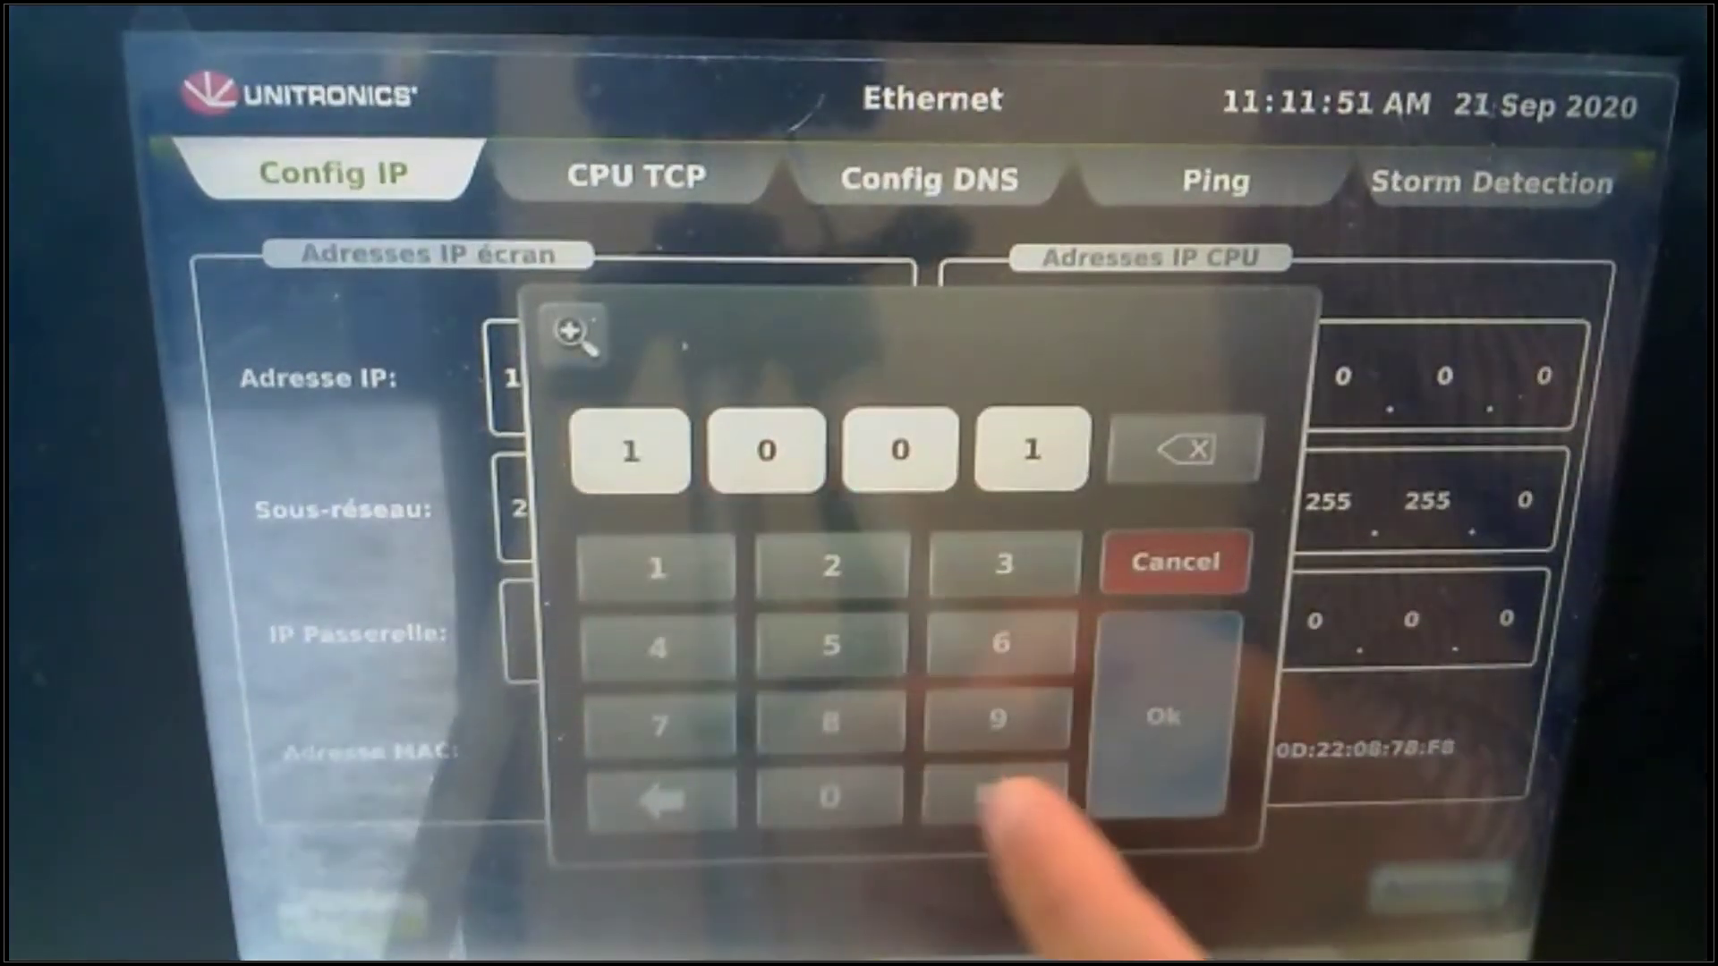
text(92 )
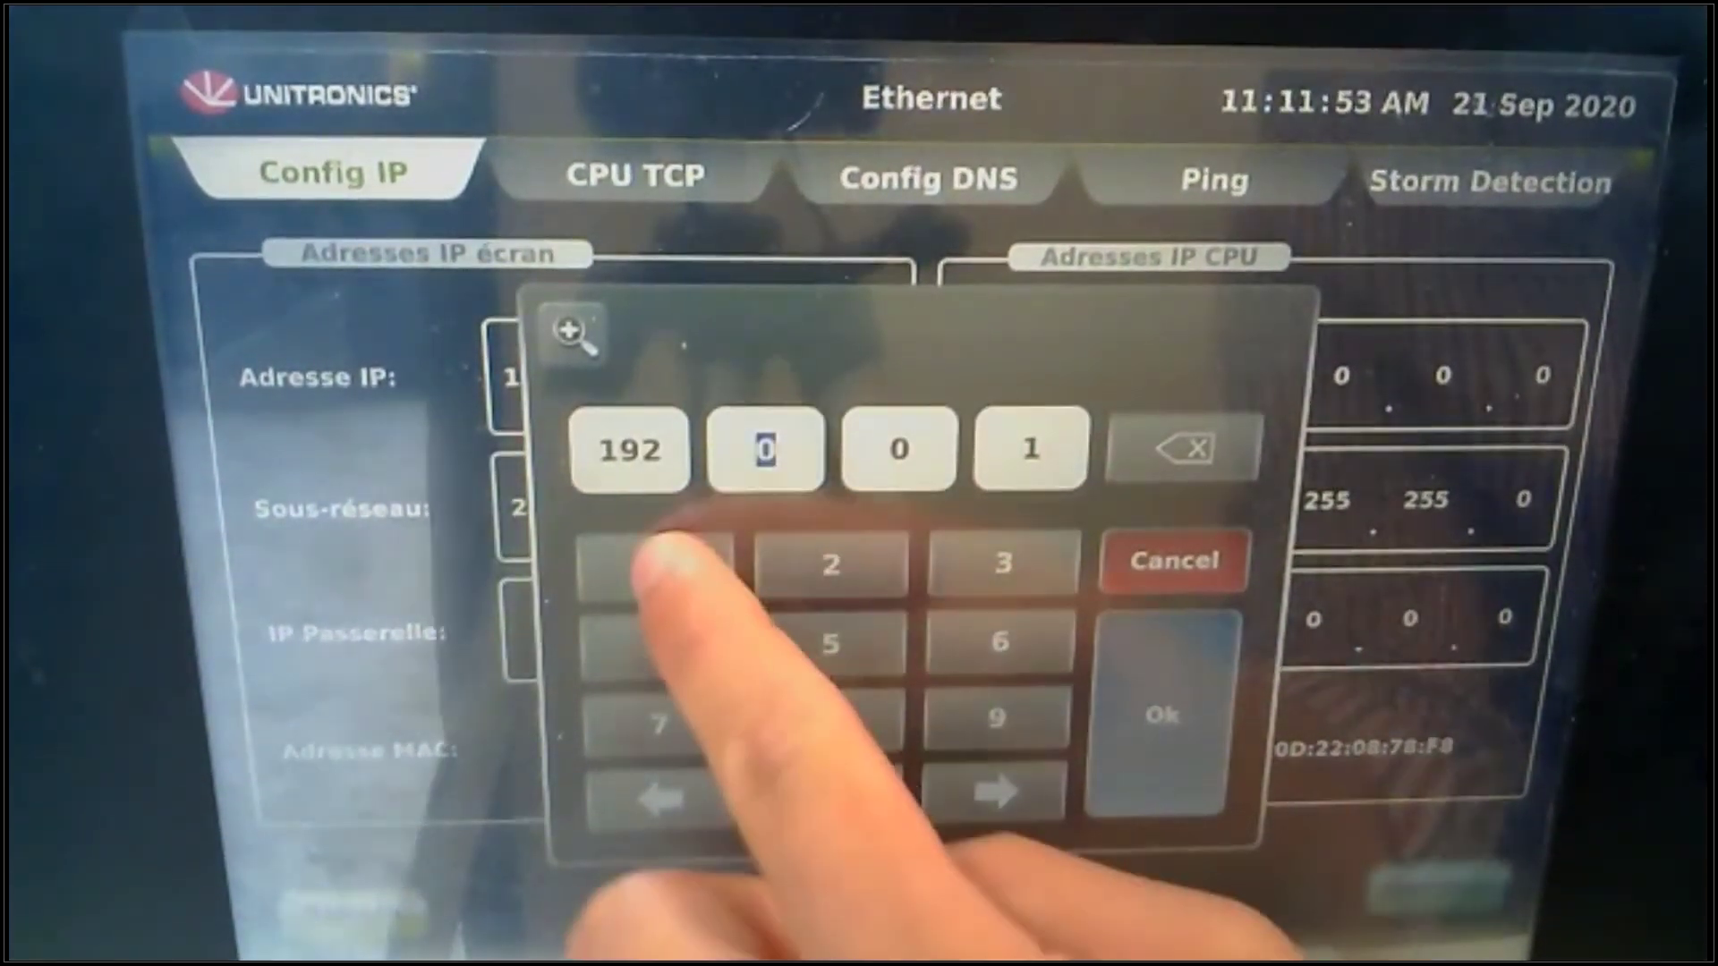
text(168 1)
click(1031, 449)
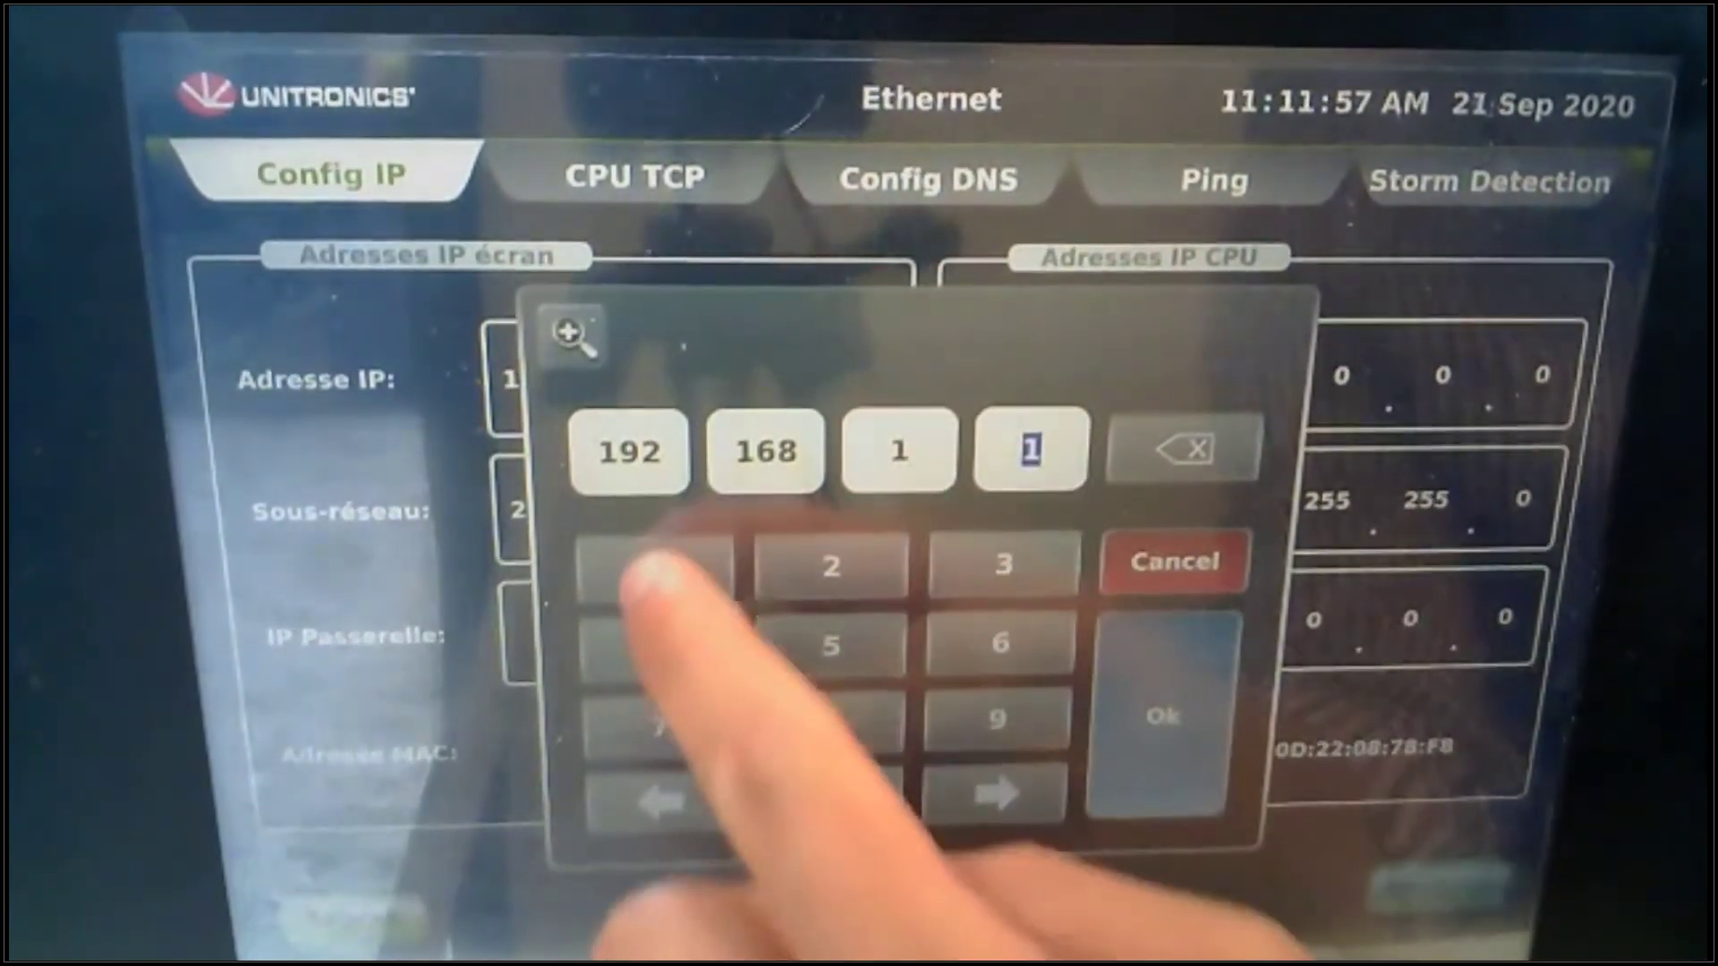
text(10)
click(1162, 716)
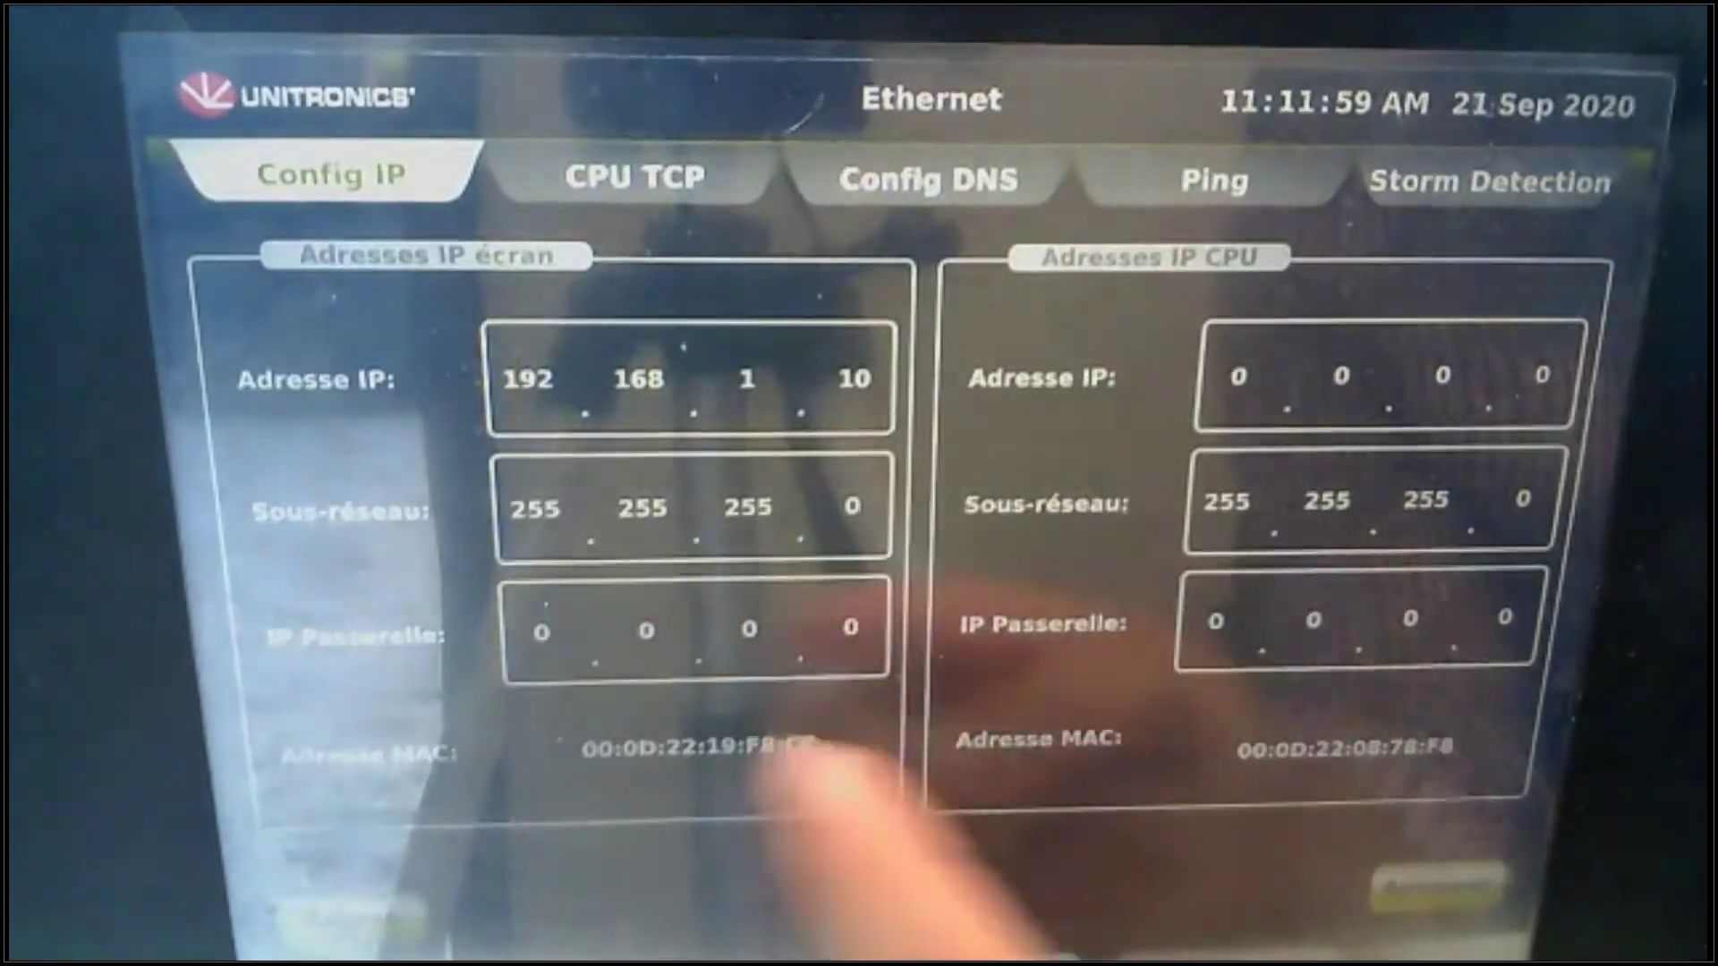
Step: Set the panel's gateway address to 192.168.1.1
click(542, 617)
text(1)
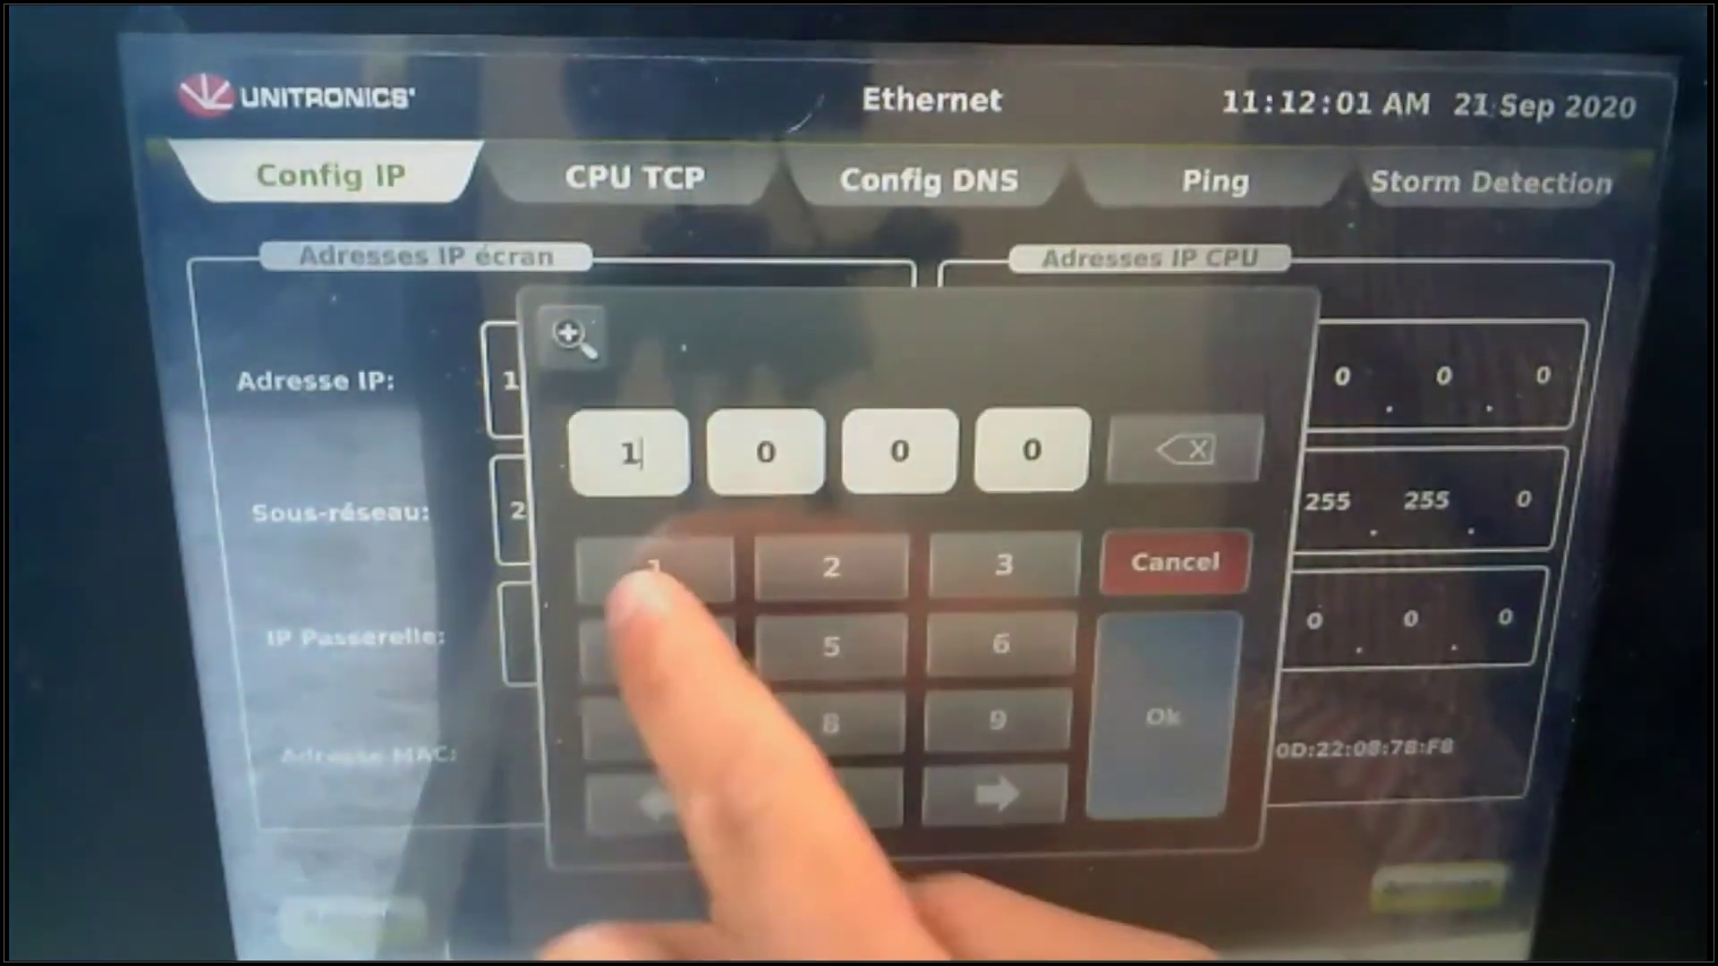
text(92 1)
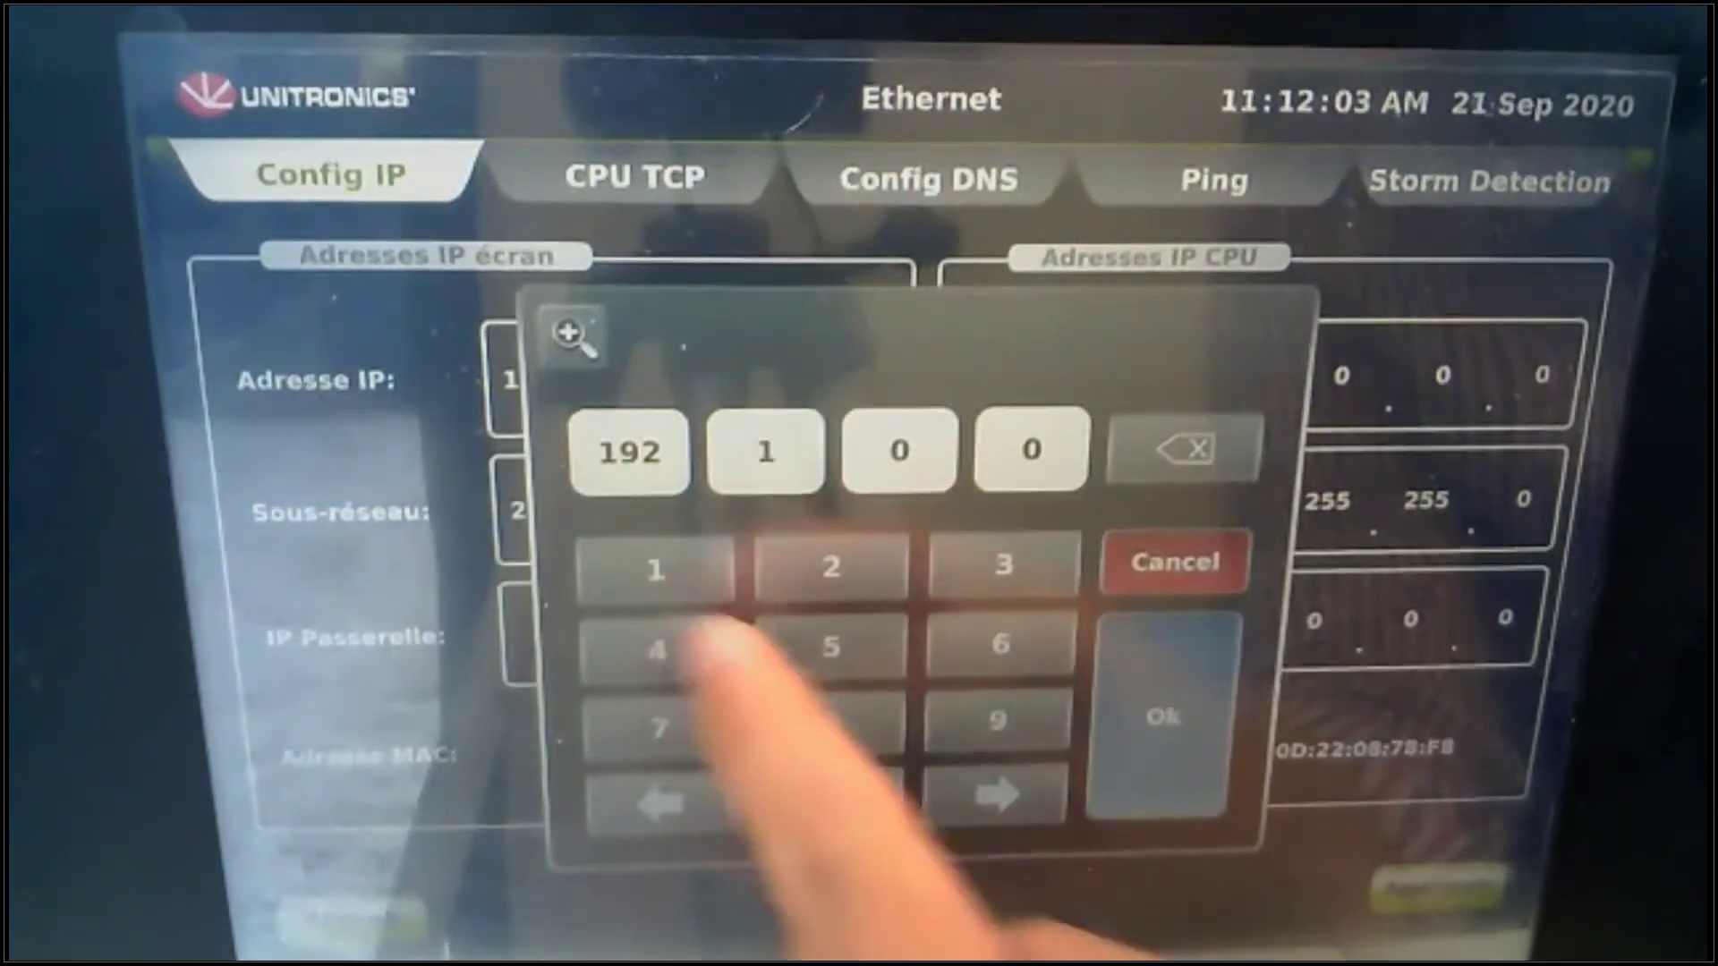
text(68 1)
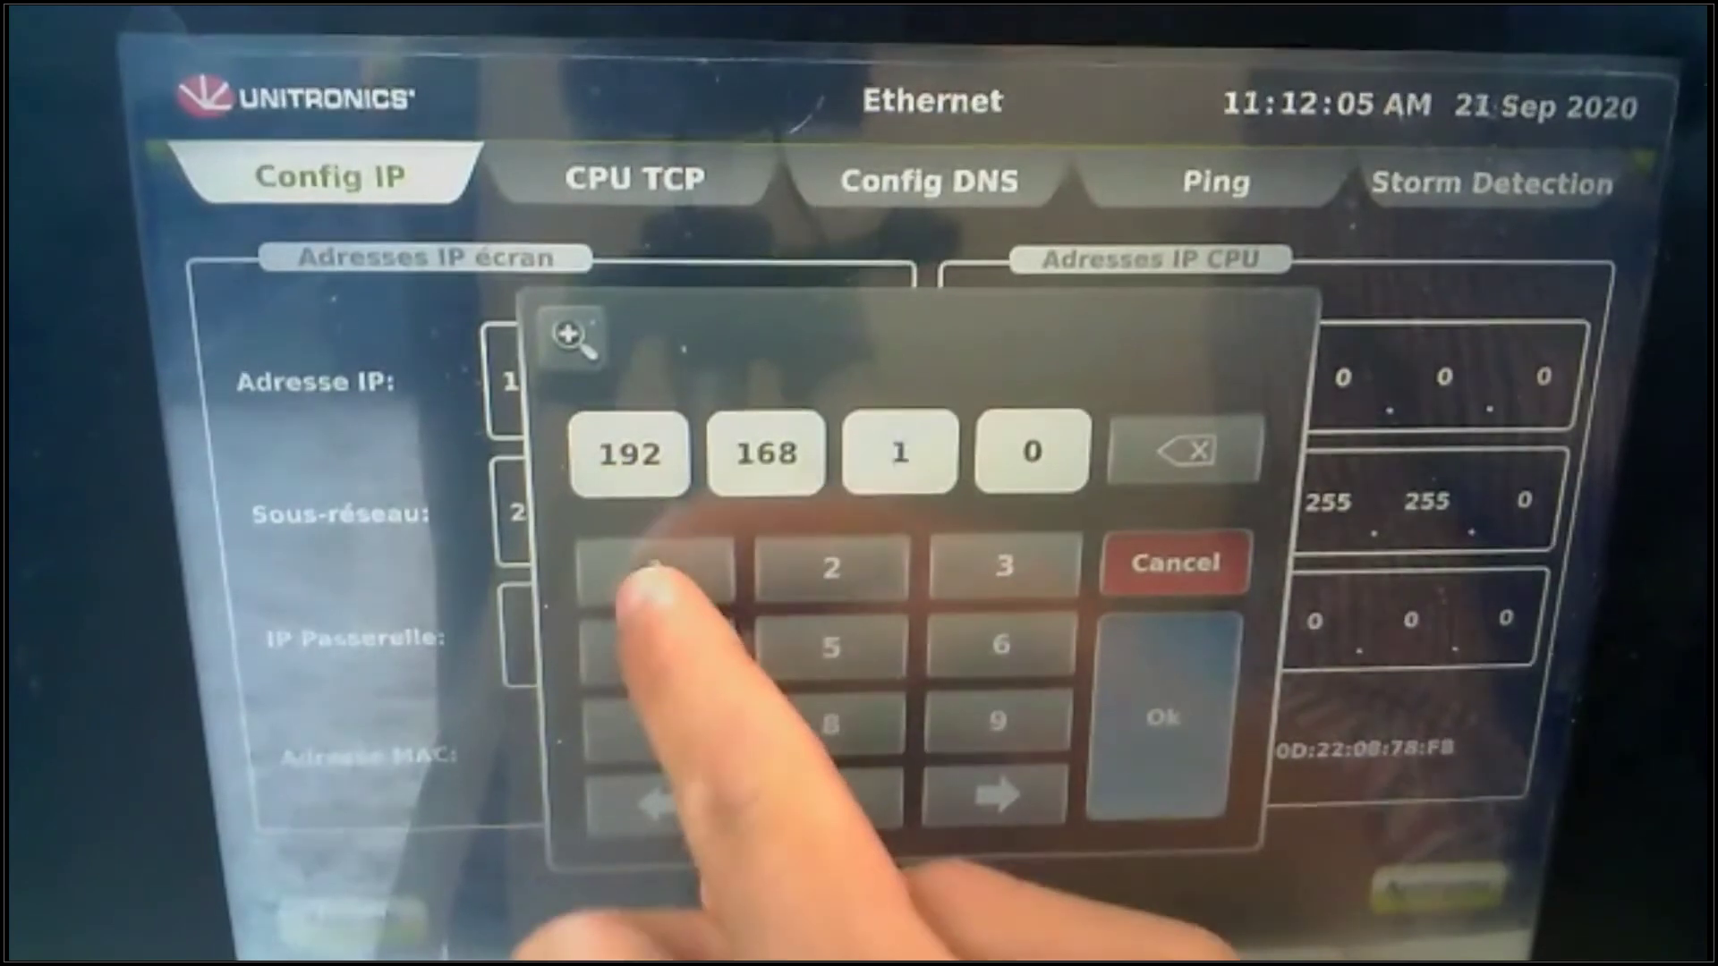
click(1029, 452)
text(1)
click(1181, 715)
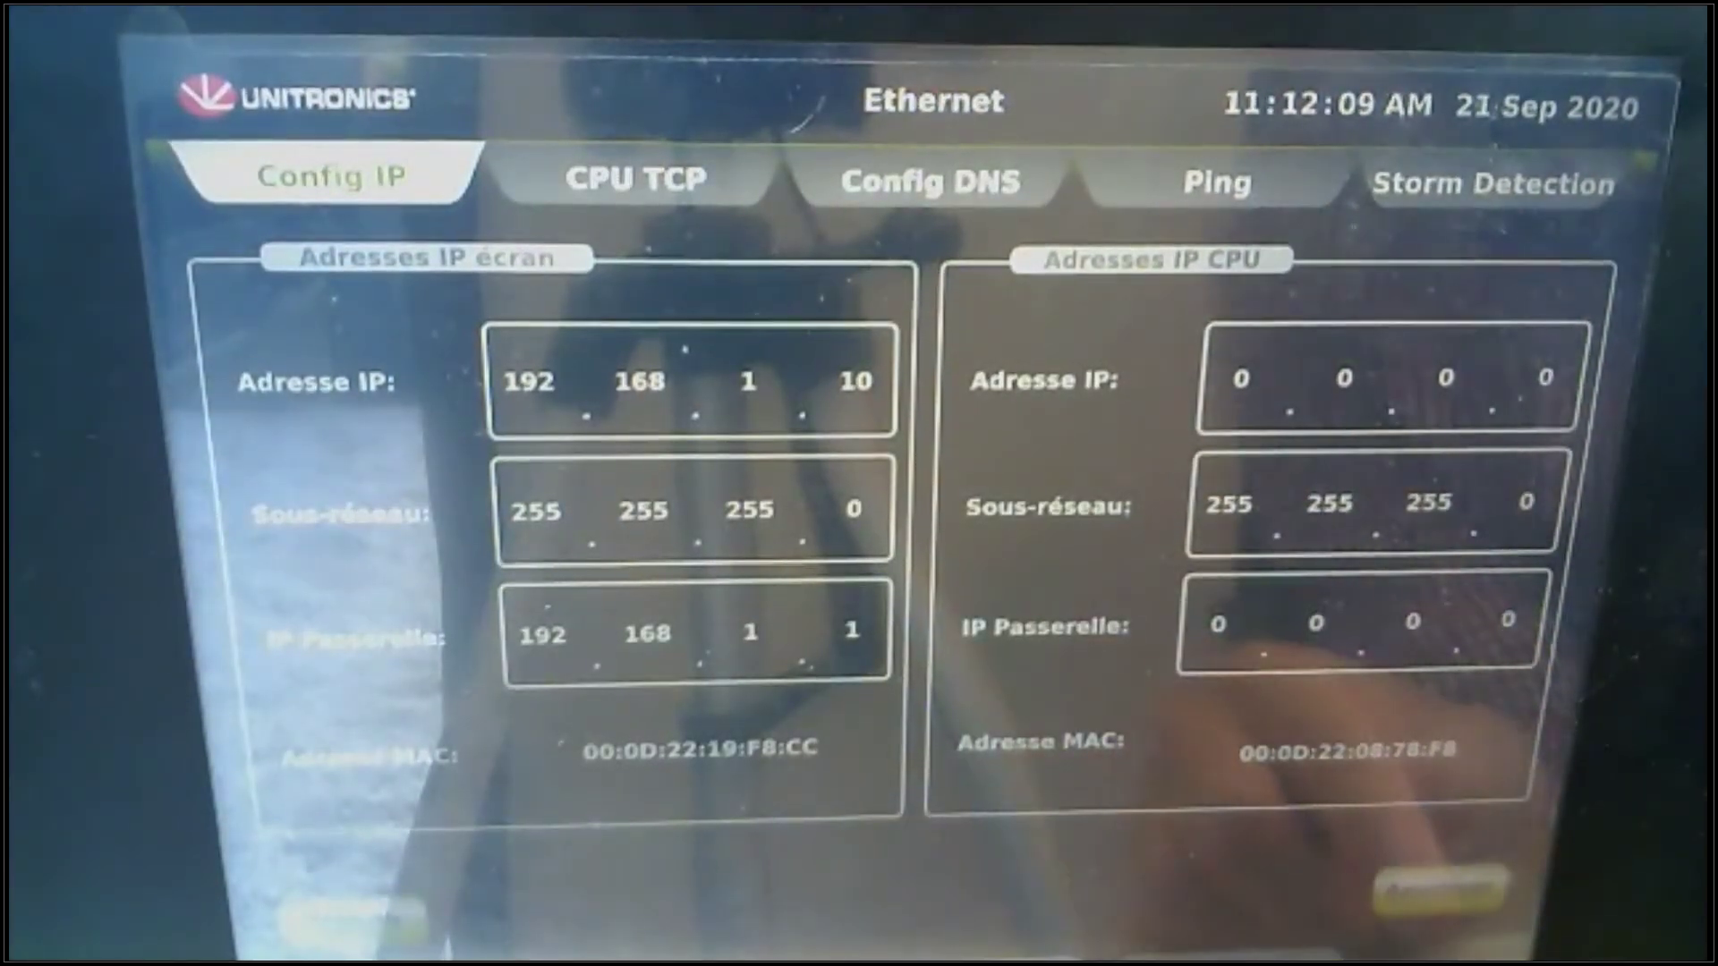
Step: Apply and confirm the panel IP change, and leave the panel's Ethernet settings
click(1440, 886)
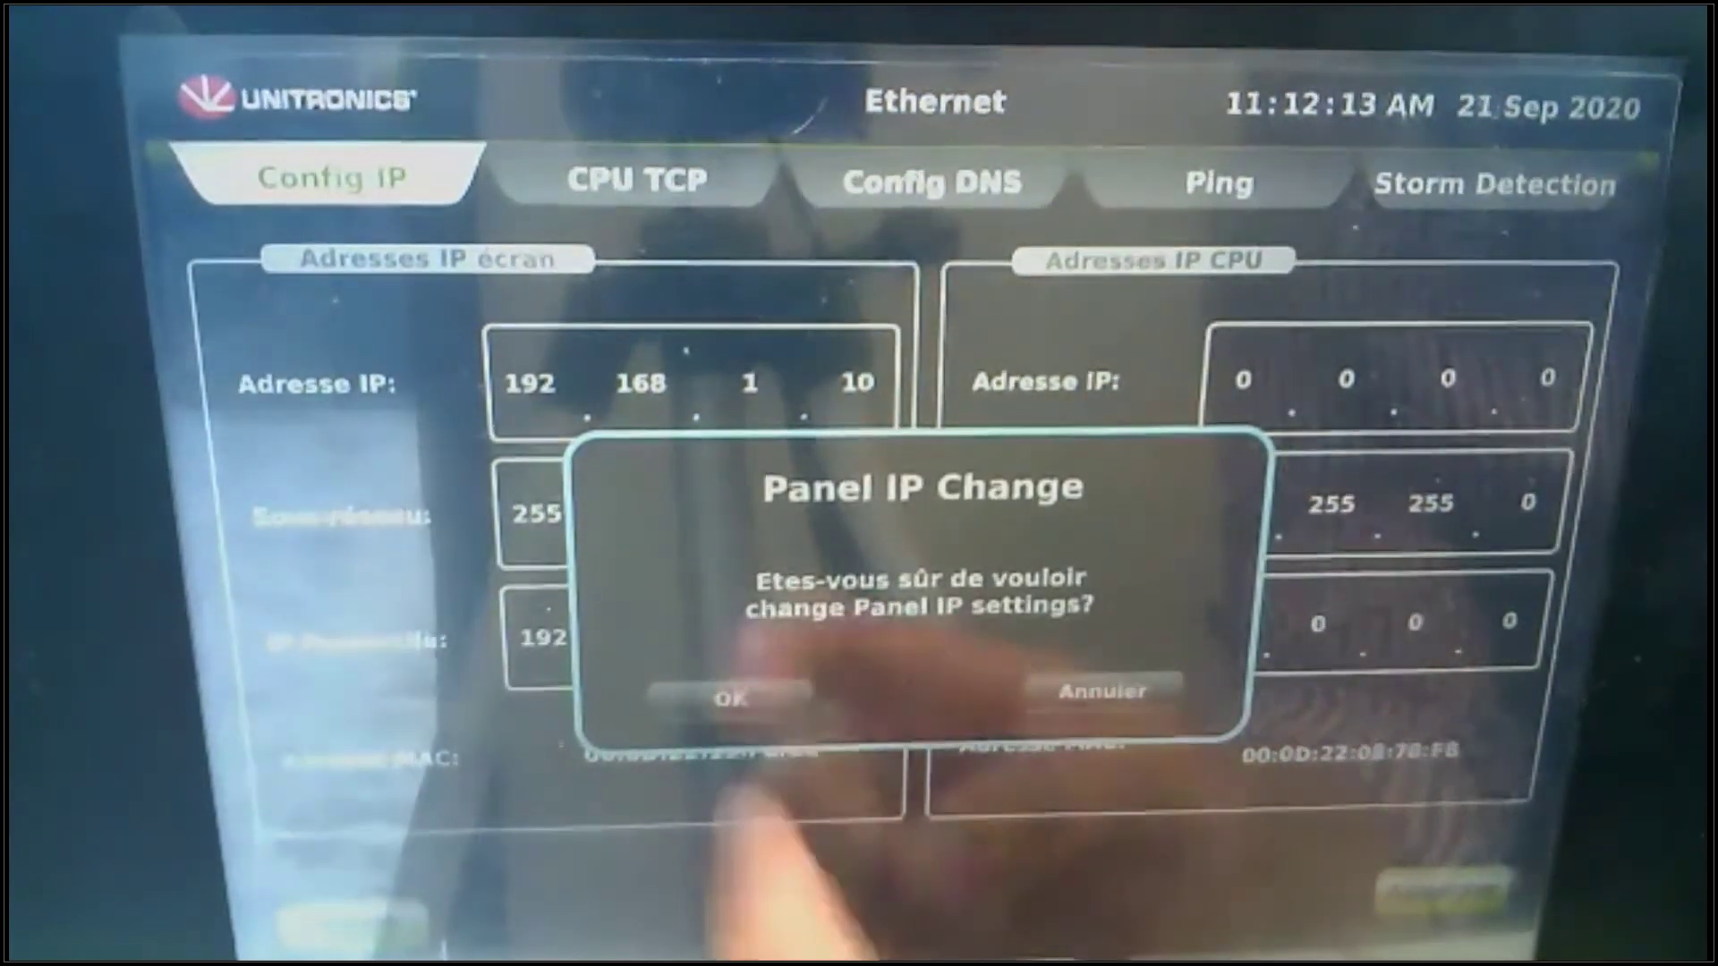
click(731, 698)
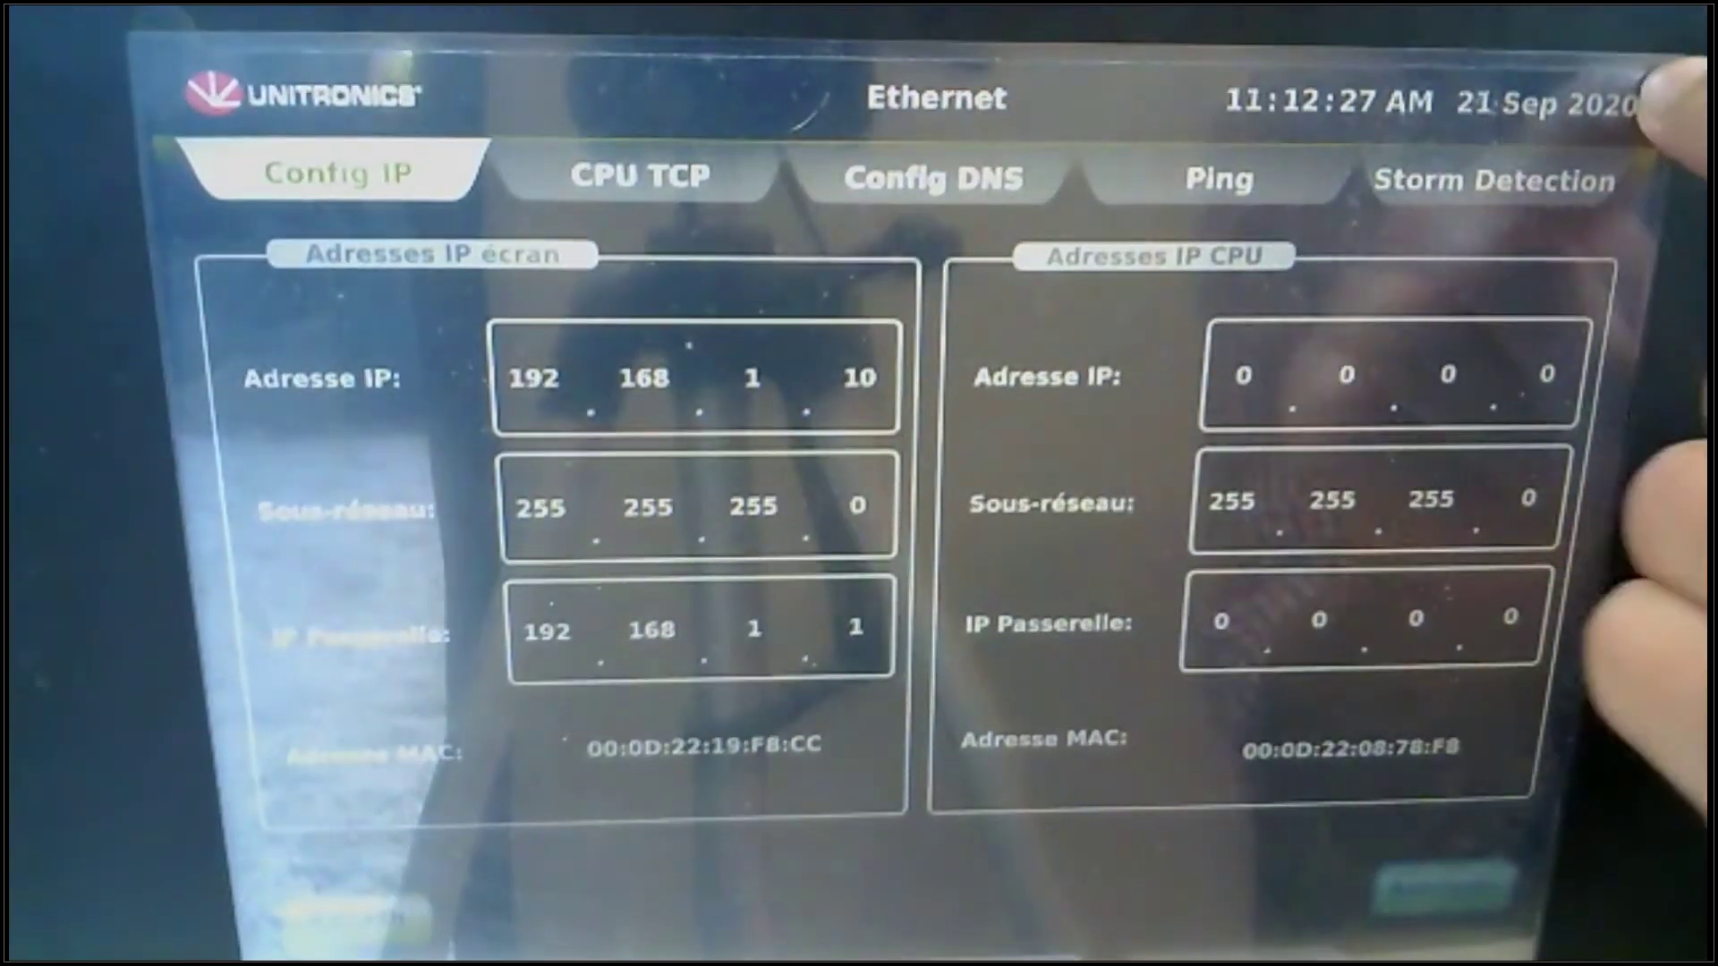
click(1664, 98)
click(1521, 333)
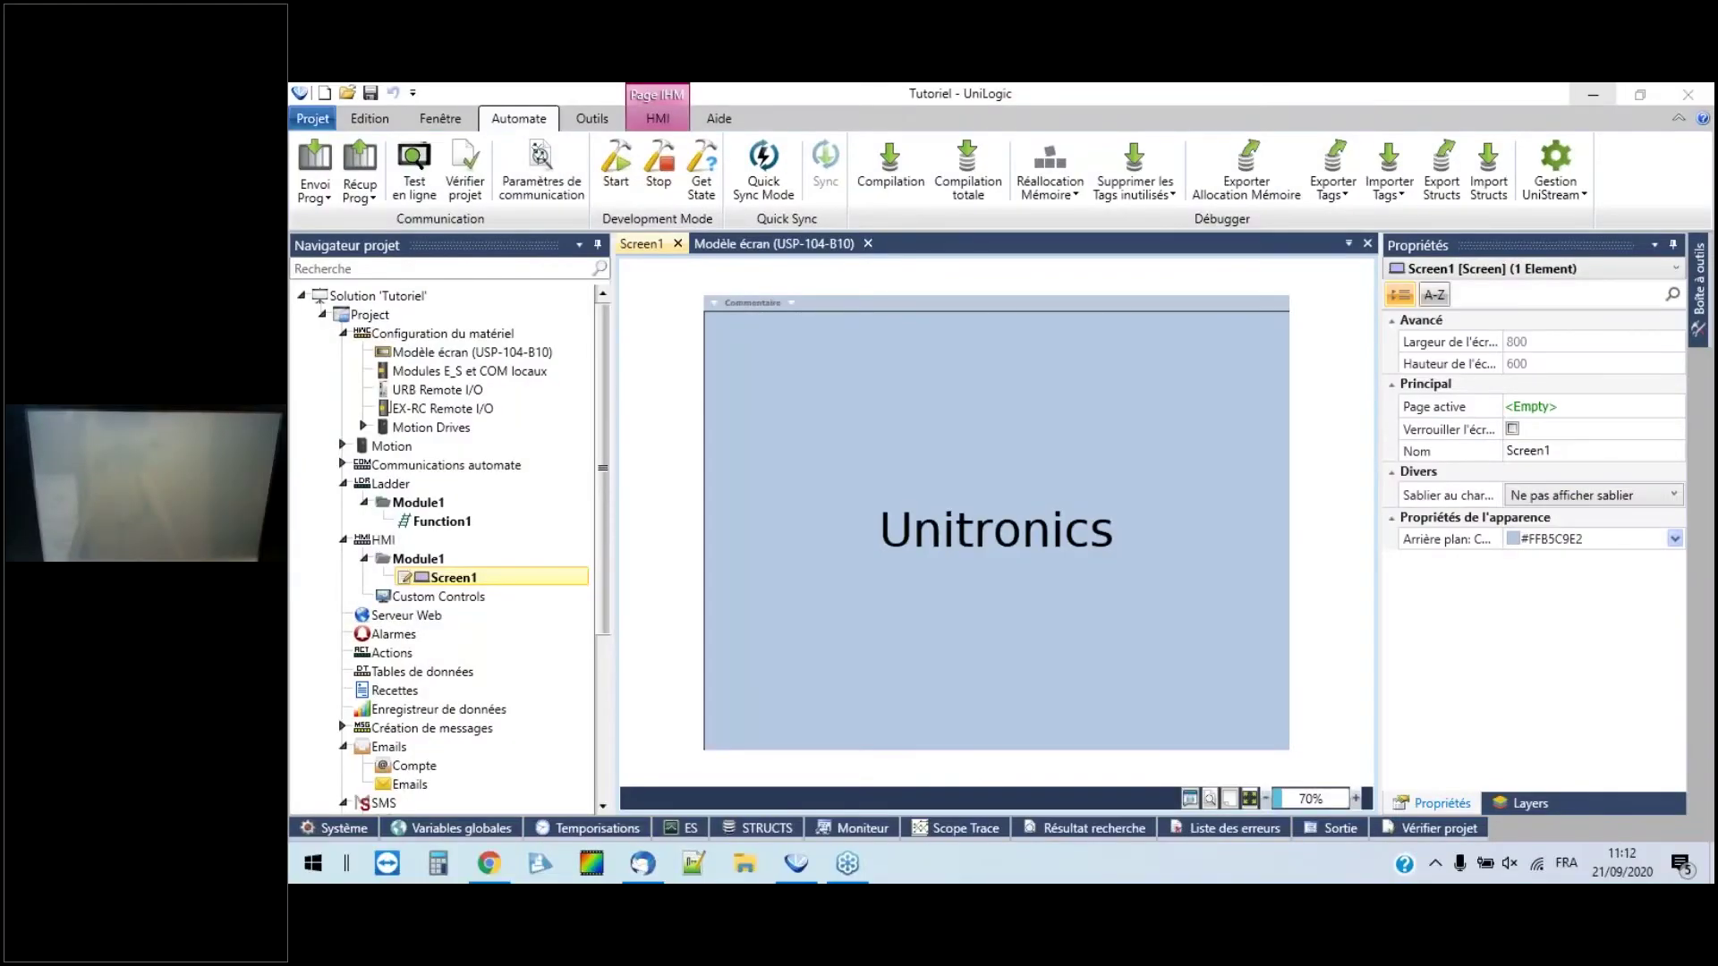
Step: Switch to the Windows network settings and open the Internet Protocol version 4 properties of the Ethernet 2 connection
click(1537, 868)
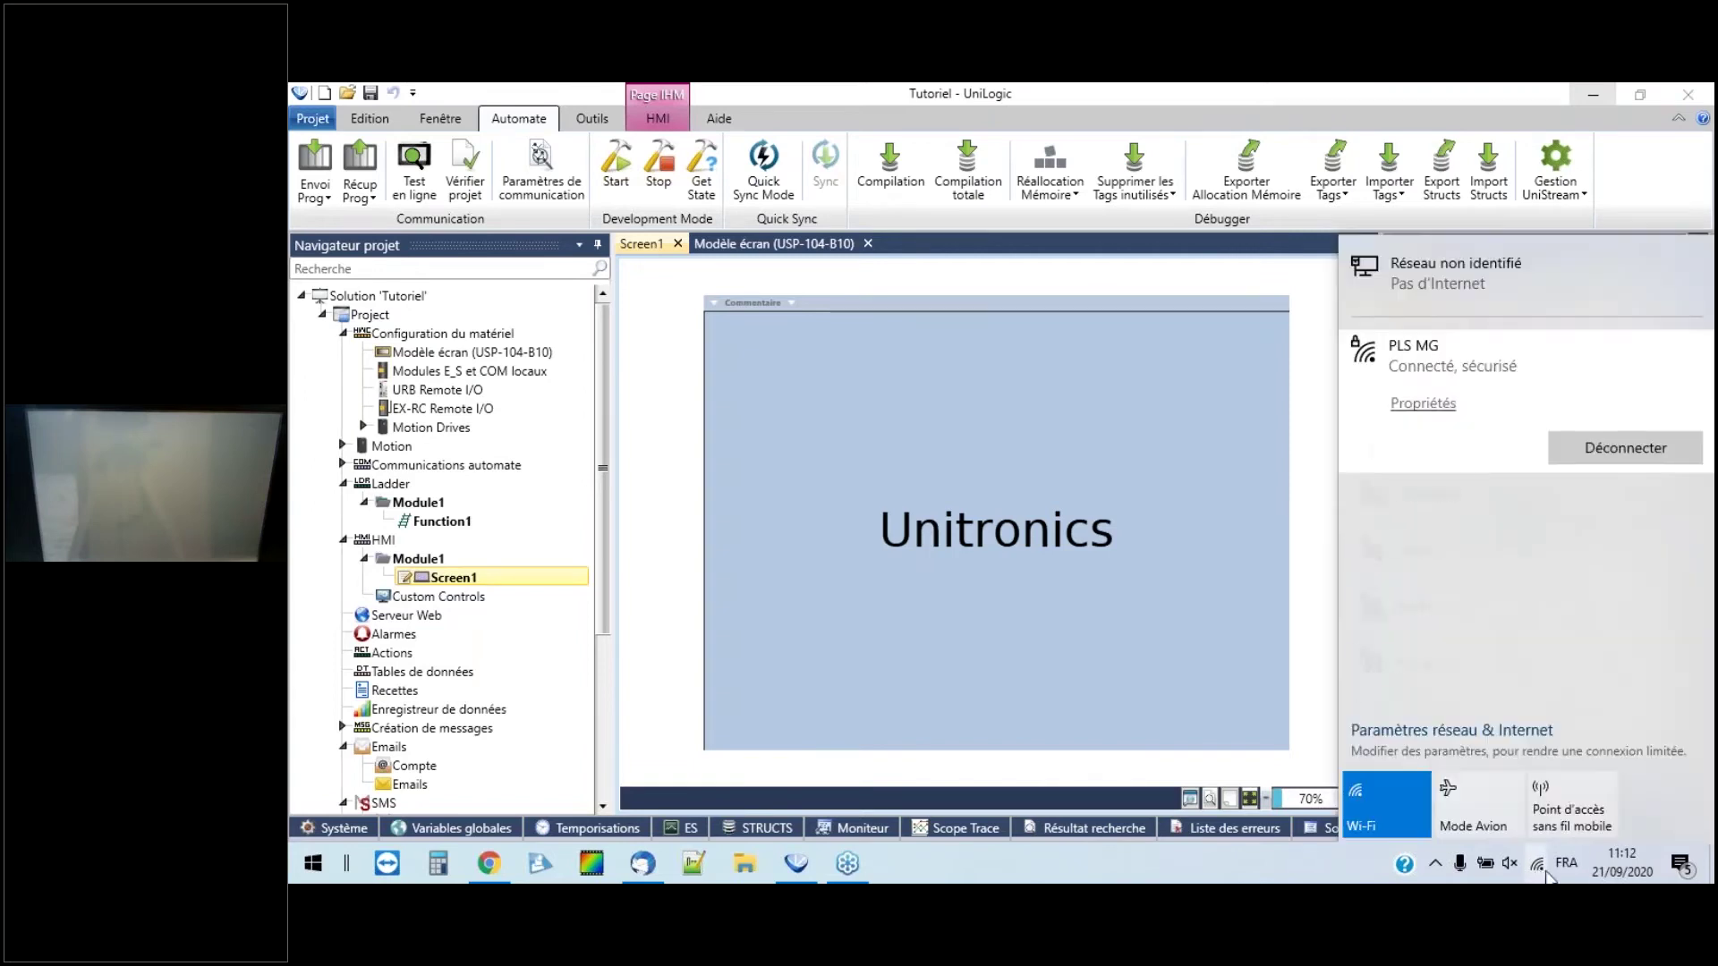
click(1514, 734)
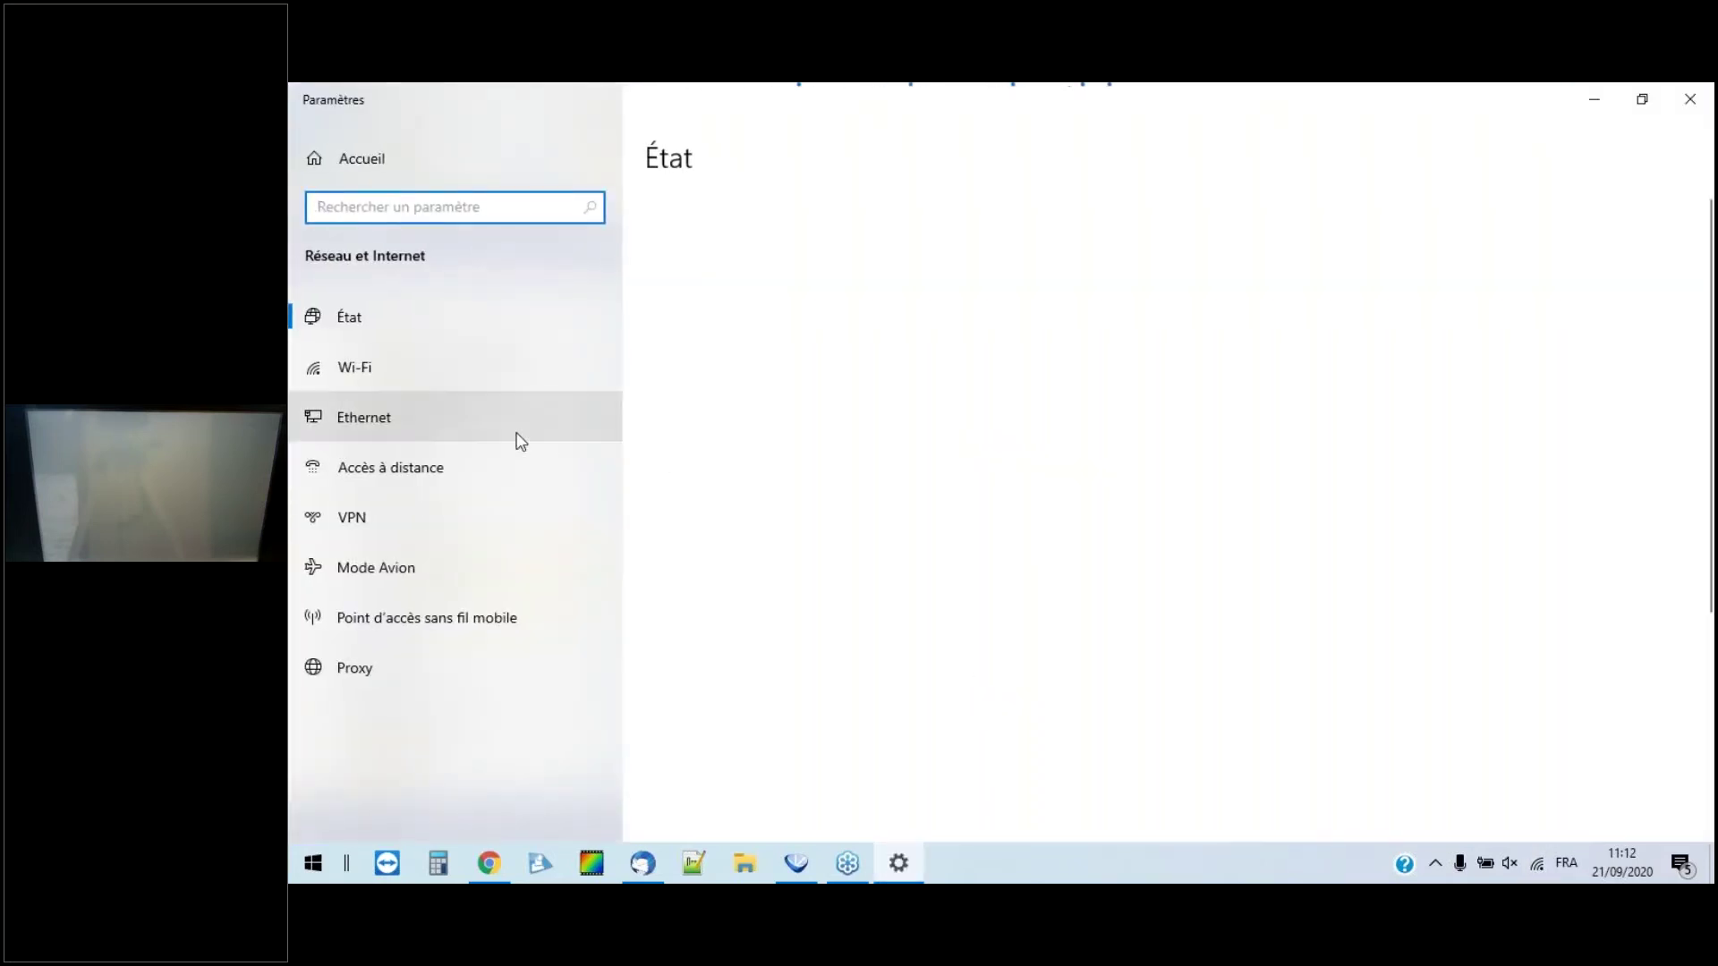
click(377, 424)
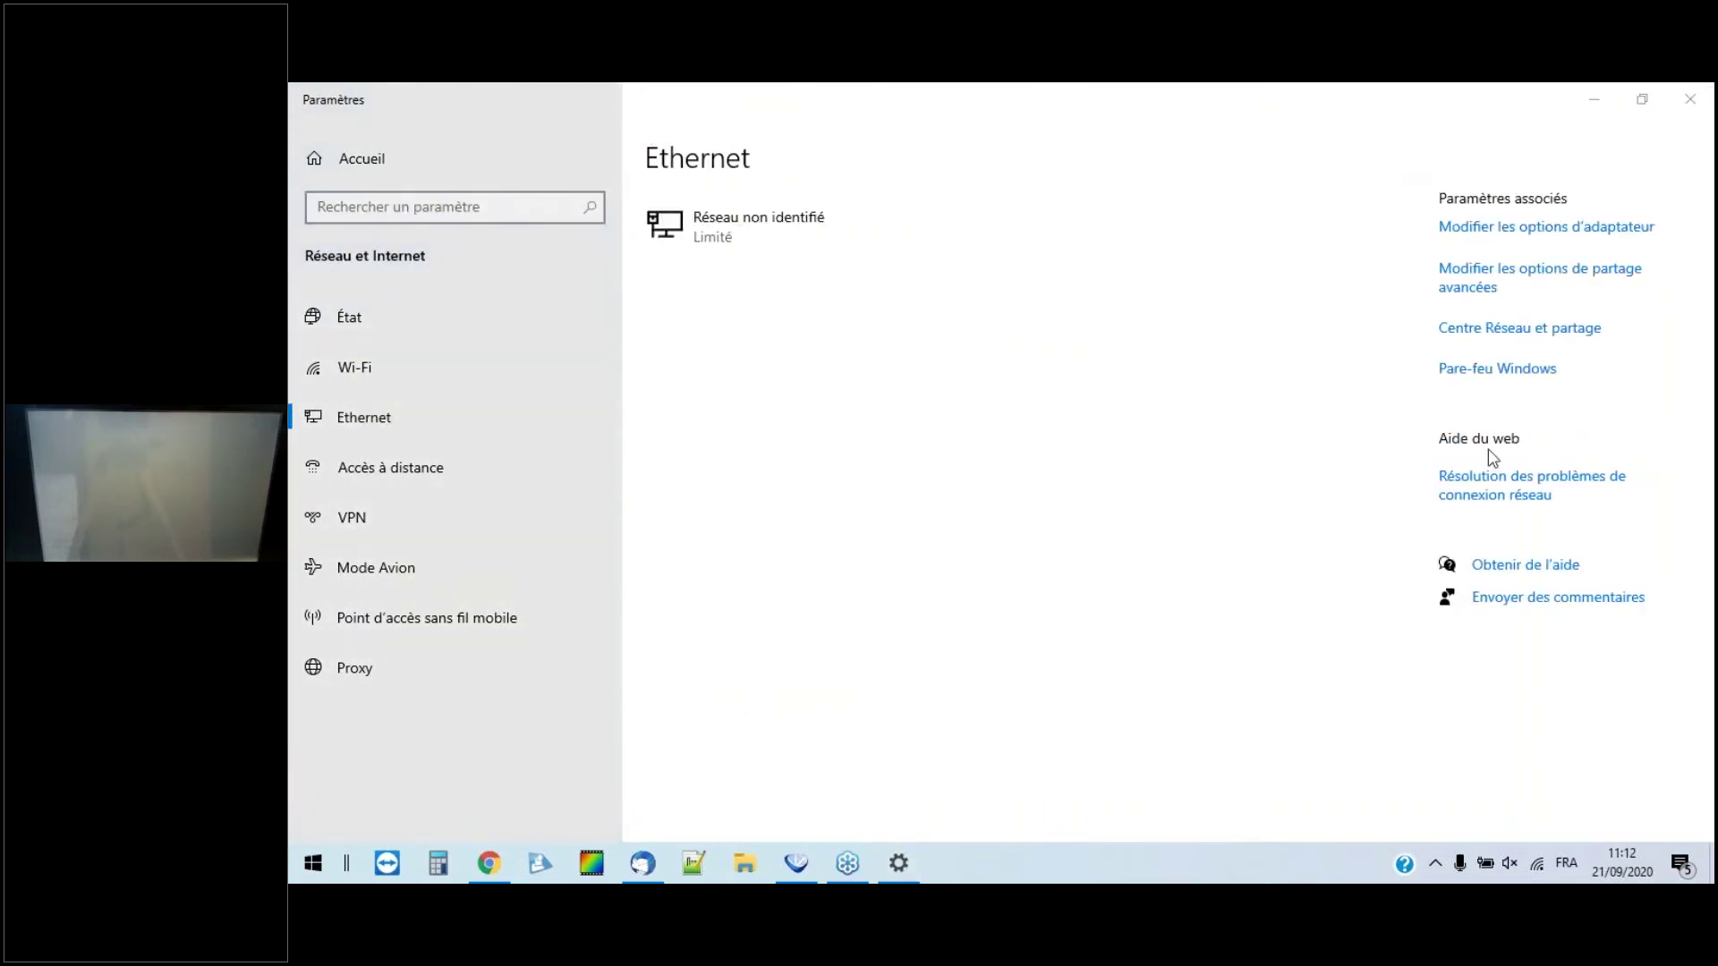
click(1489, 331)
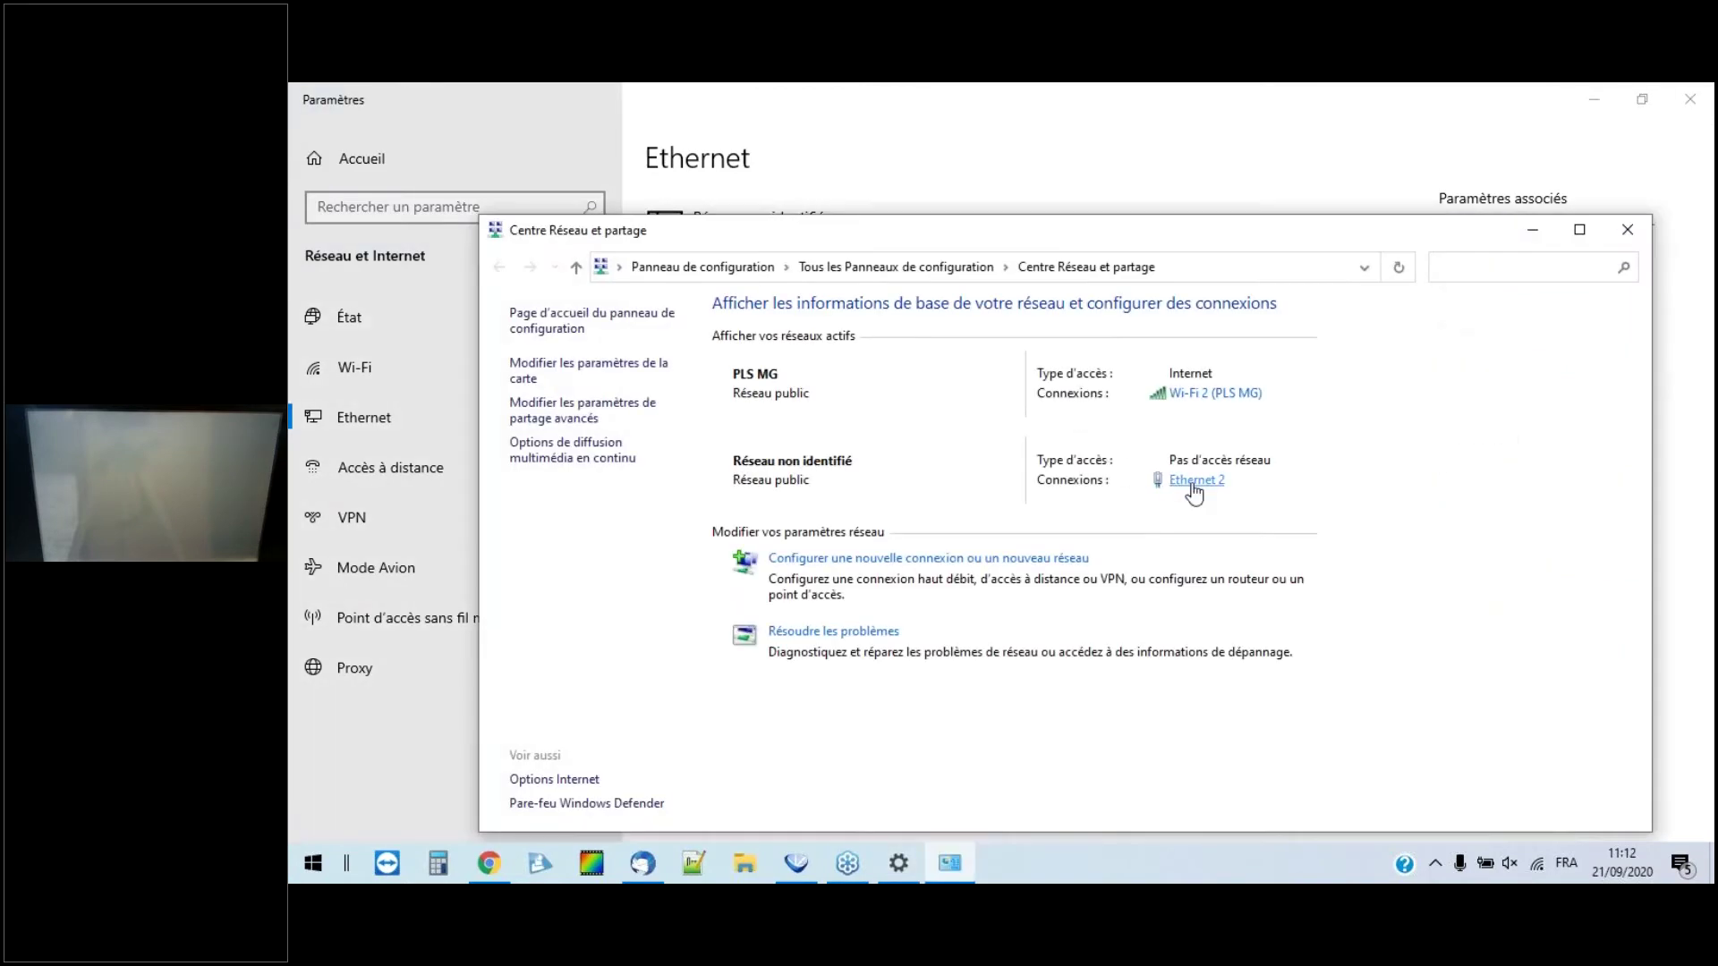
click(1195, 483)
click(881, 650)
click(957, 518)
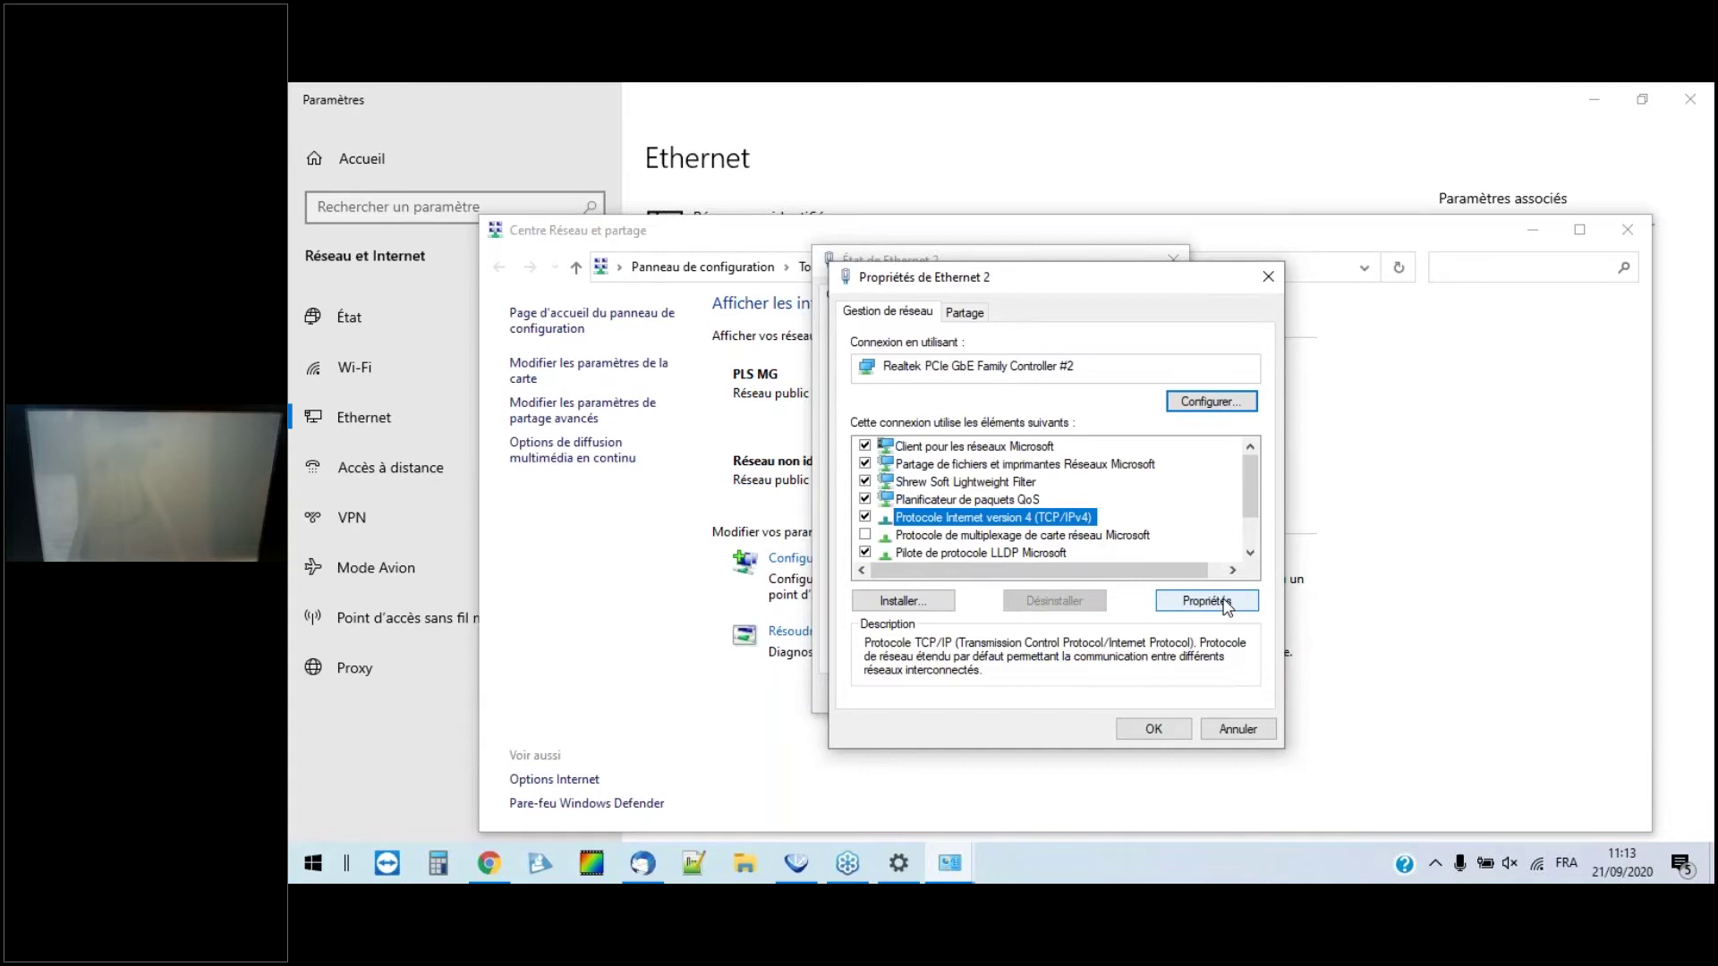
click(1223, 602)
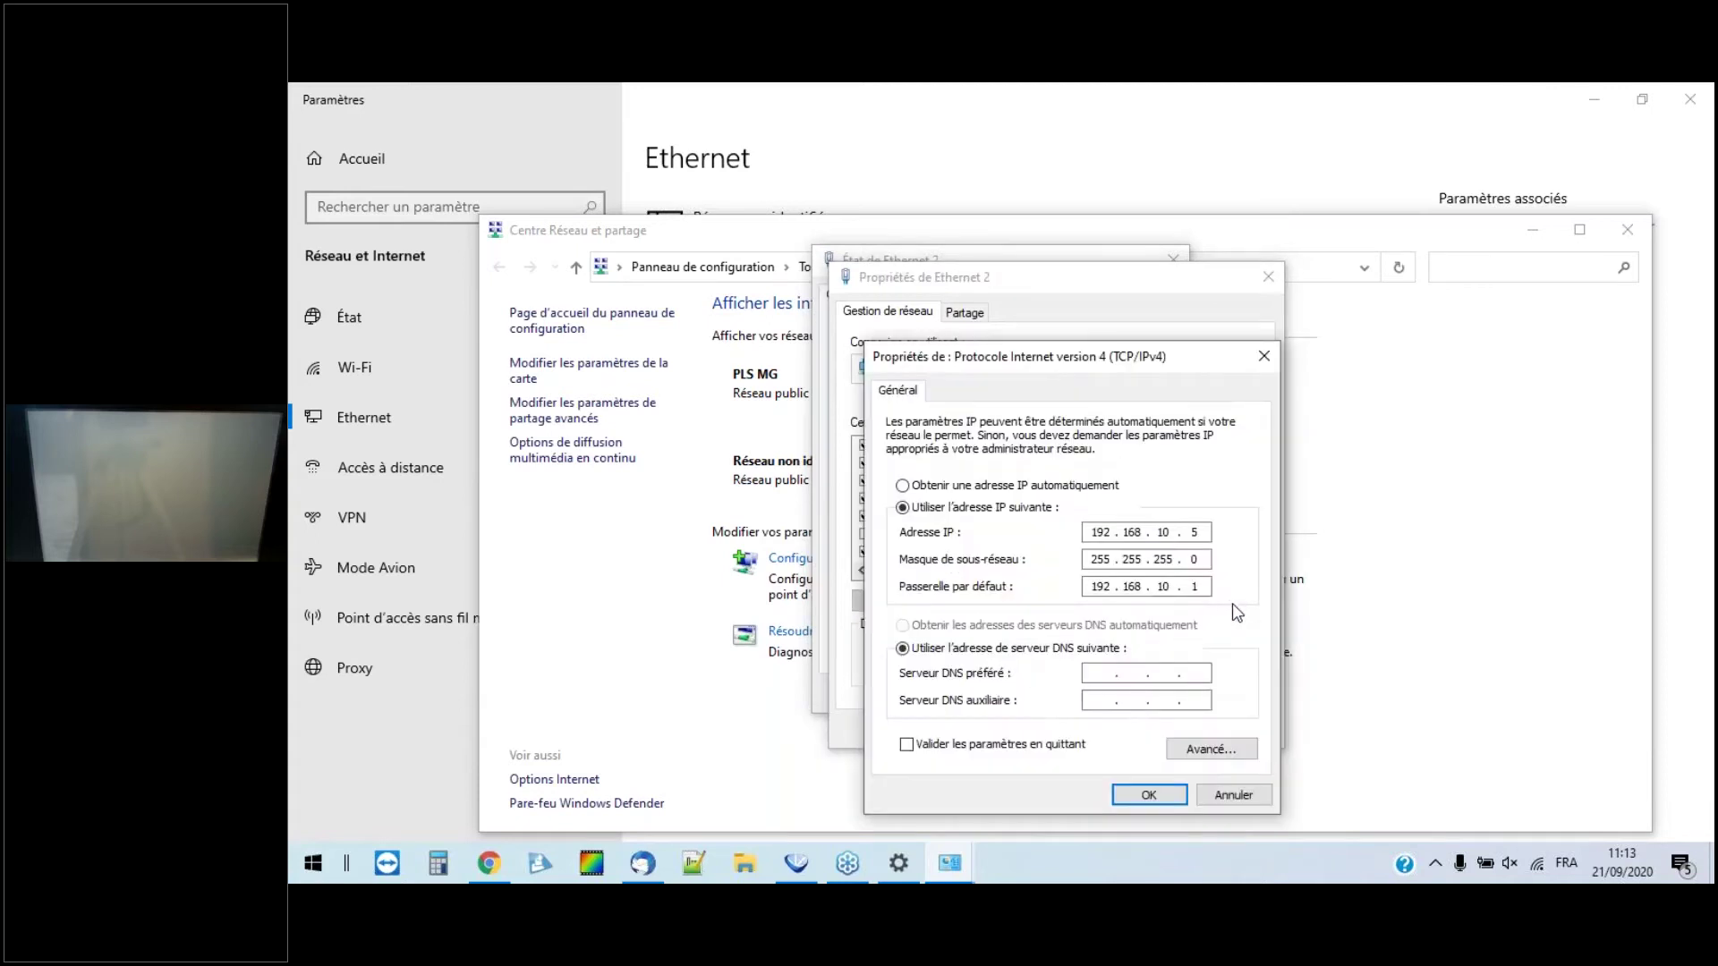
Step: Set the computer's IP address to 192.168.1.5 and default gateway to 192.168.1.1, save, and close the network windows
drag(1170, 530, 1149, 528)
text(1)
drag(1172, 583, 1161, 585)
text(1)
click(1162, 795)
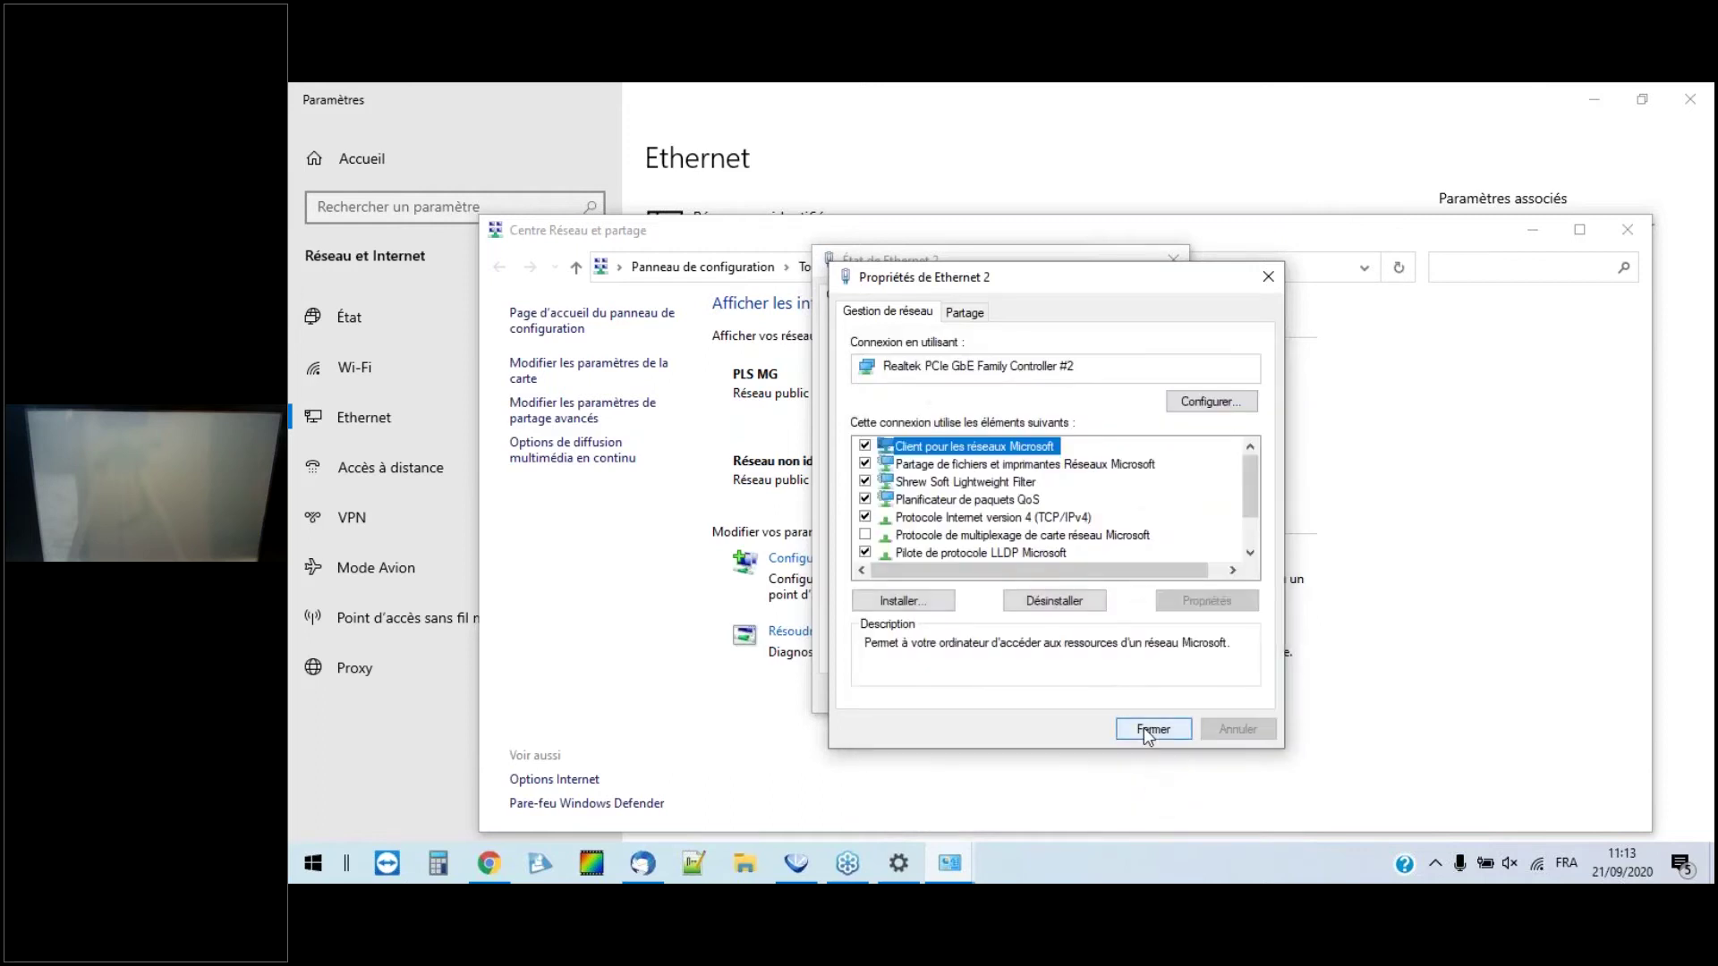
click(1146, 730)
click(1151, 696)
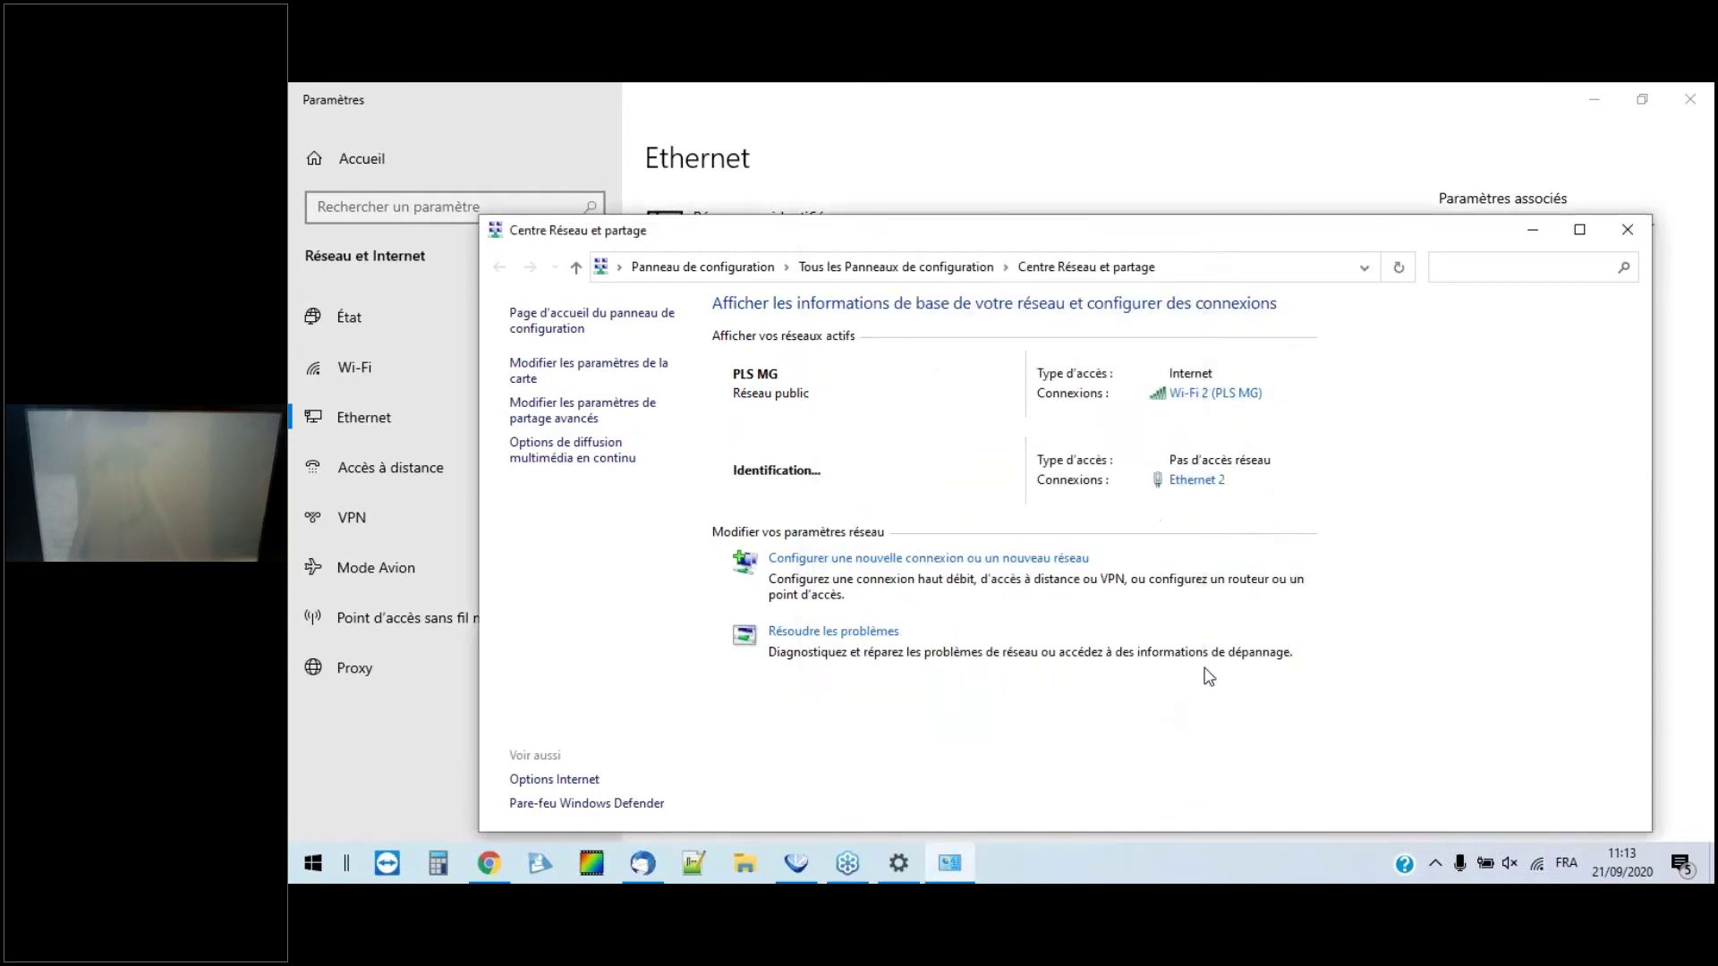
click(1624, 231)
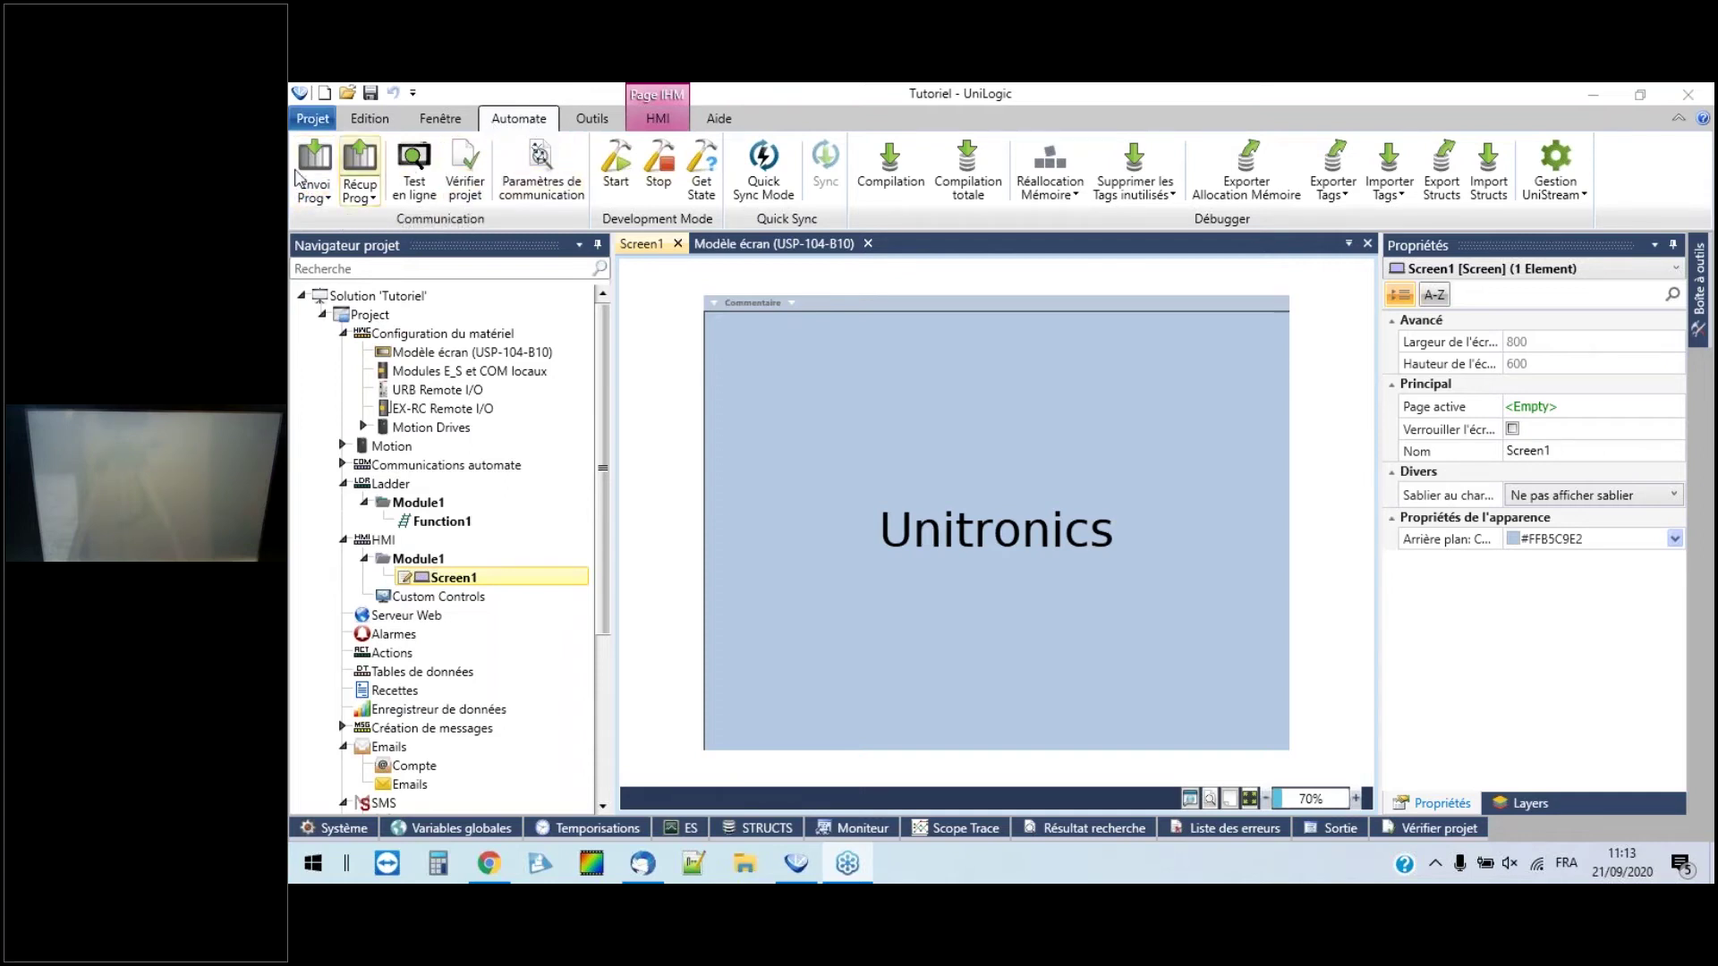
Step: Start a total download (Envoi total) of the Tutoriel project, choose Ethernet with address 192.168.1.10, and check the connection to the controller
click(328, 196)
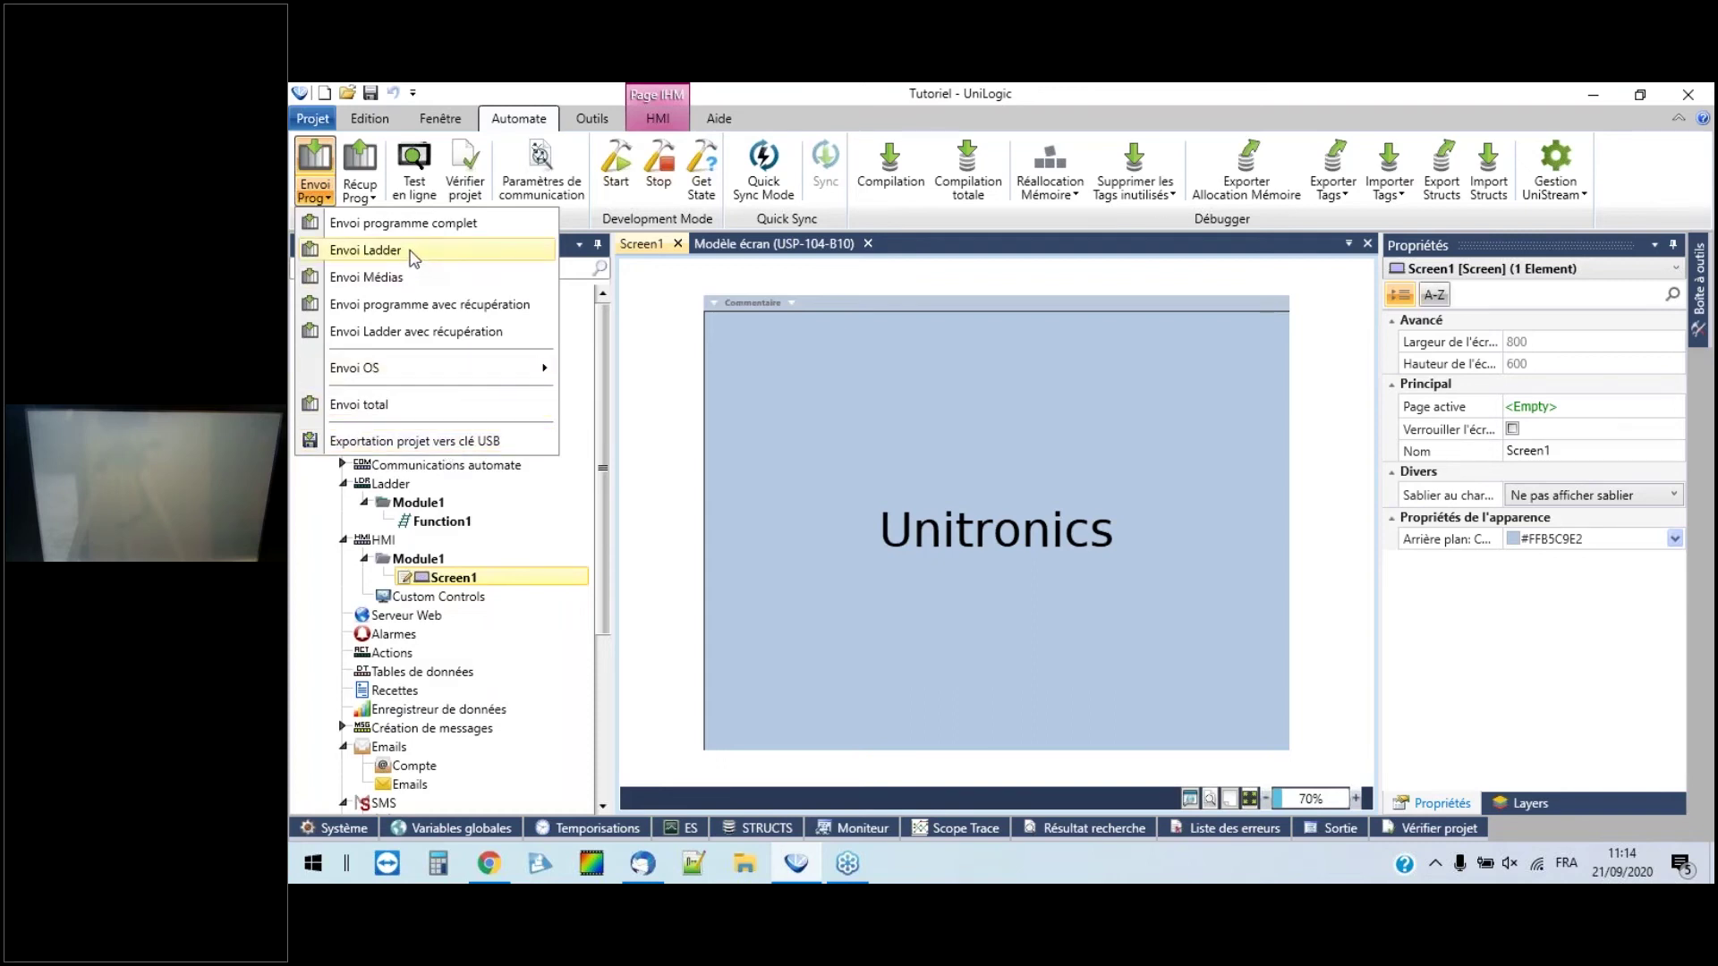
click(400, 413)
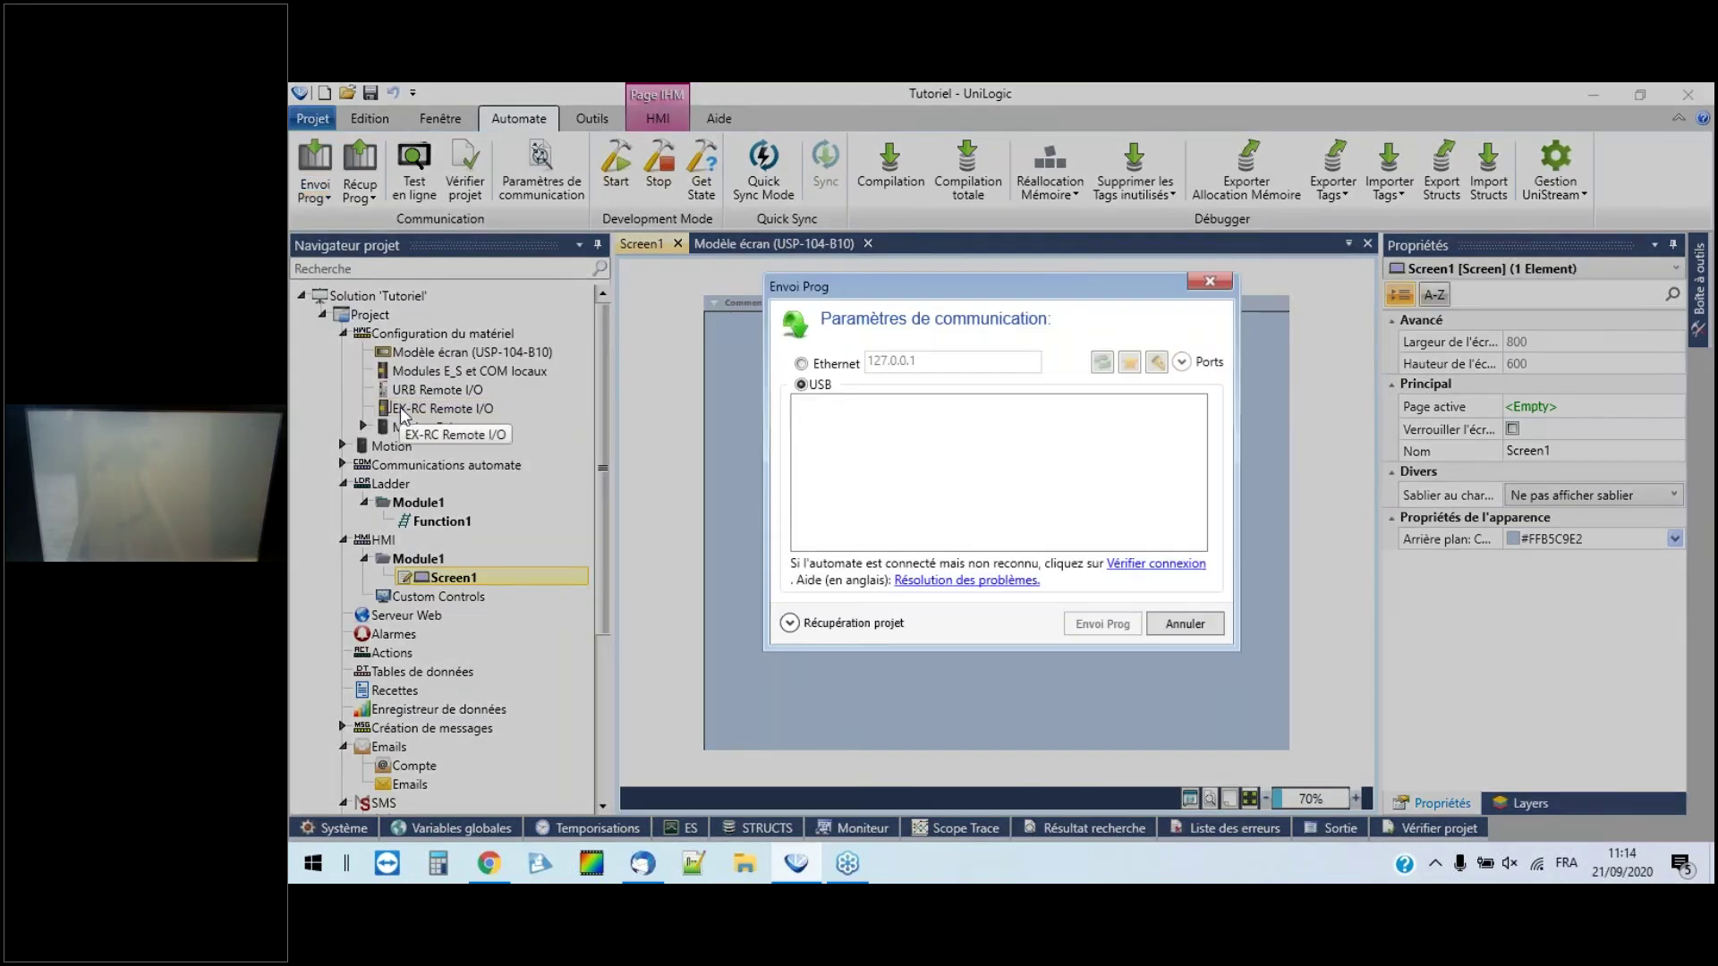
click(820, 367)
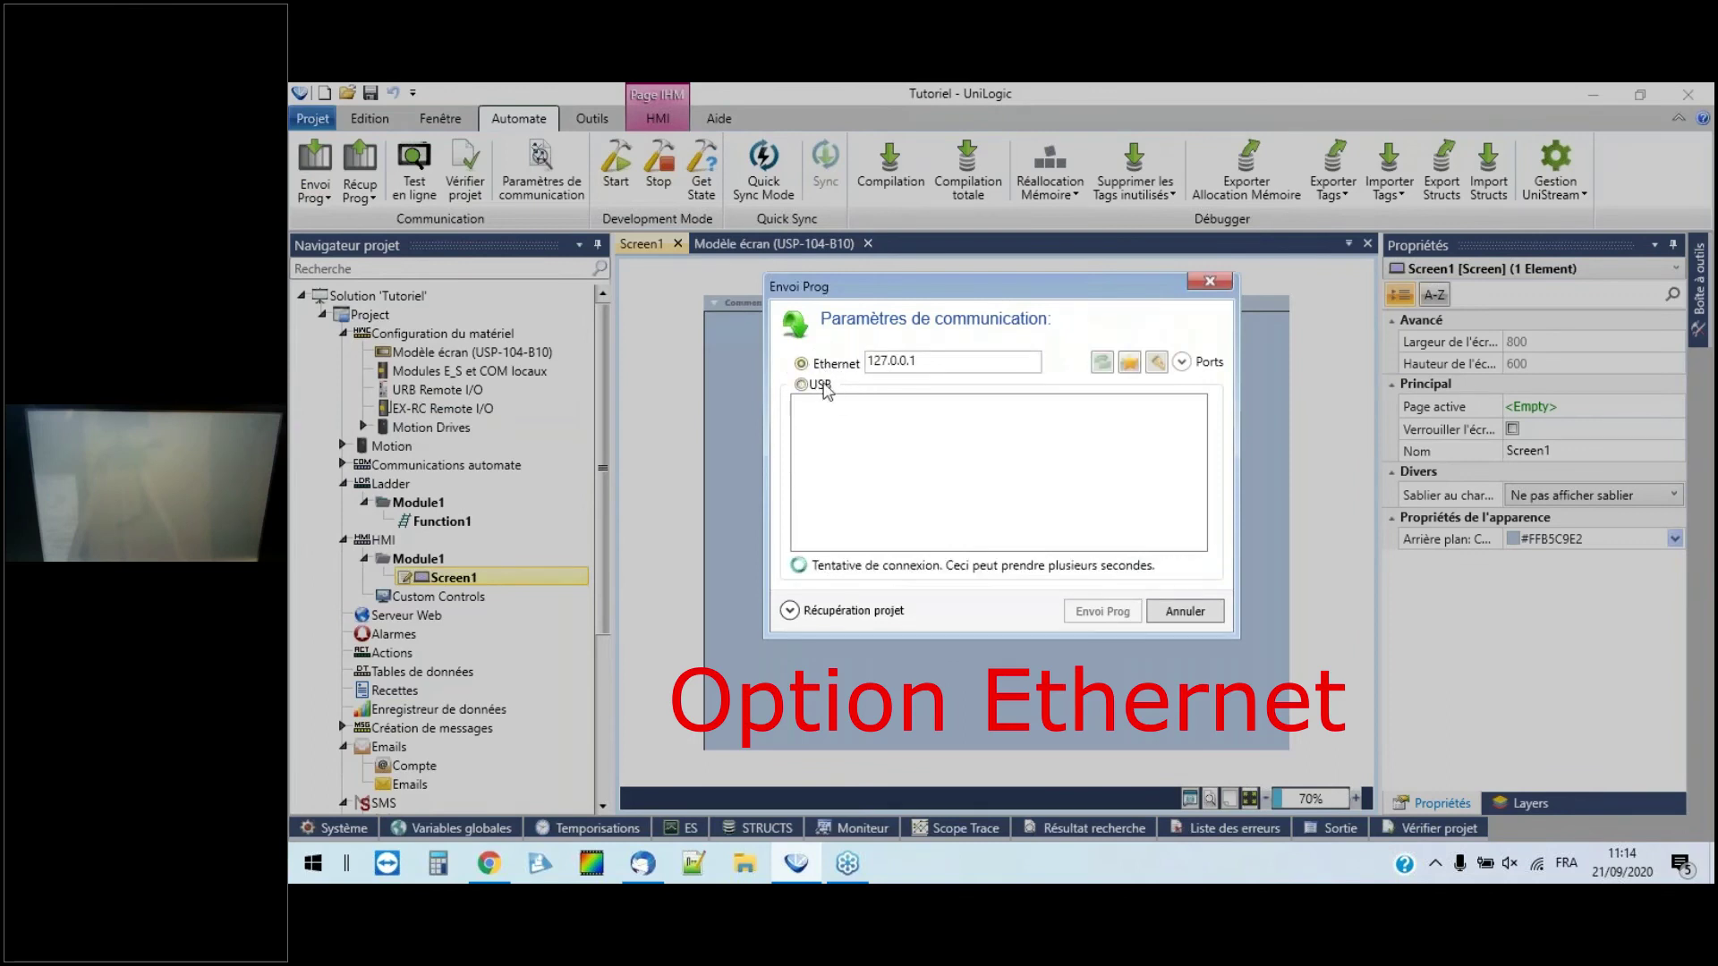
drag(930, 362, 812, 374)
text(192)
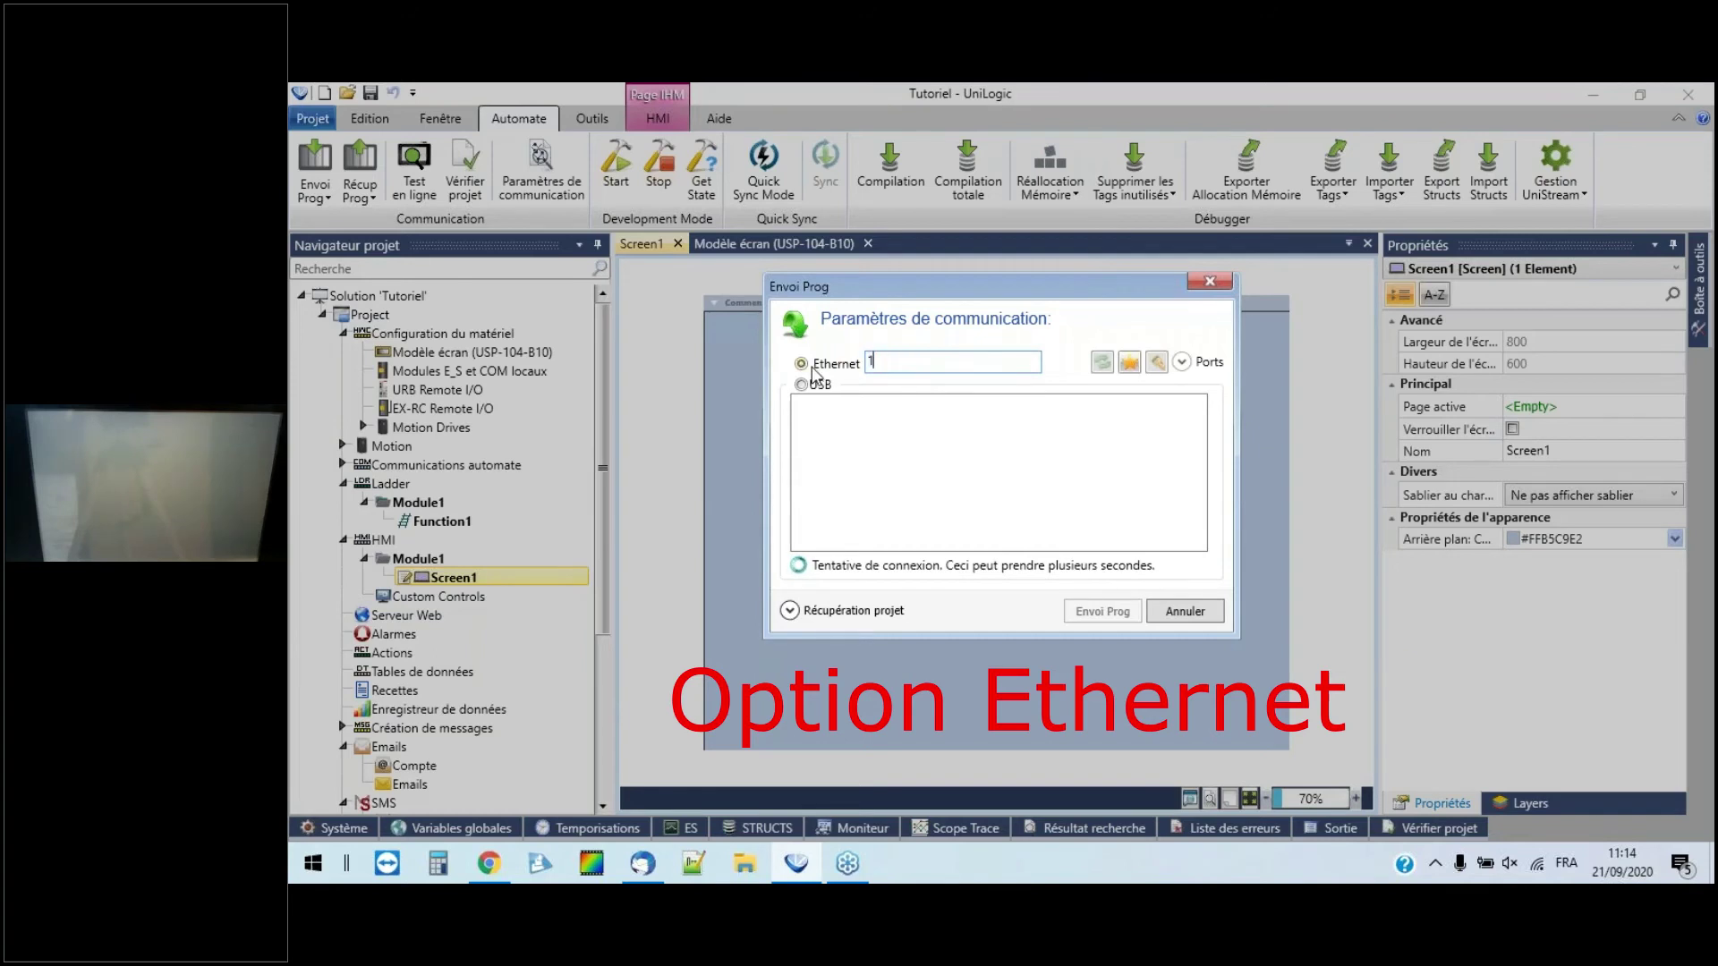
text(.168.1.10)
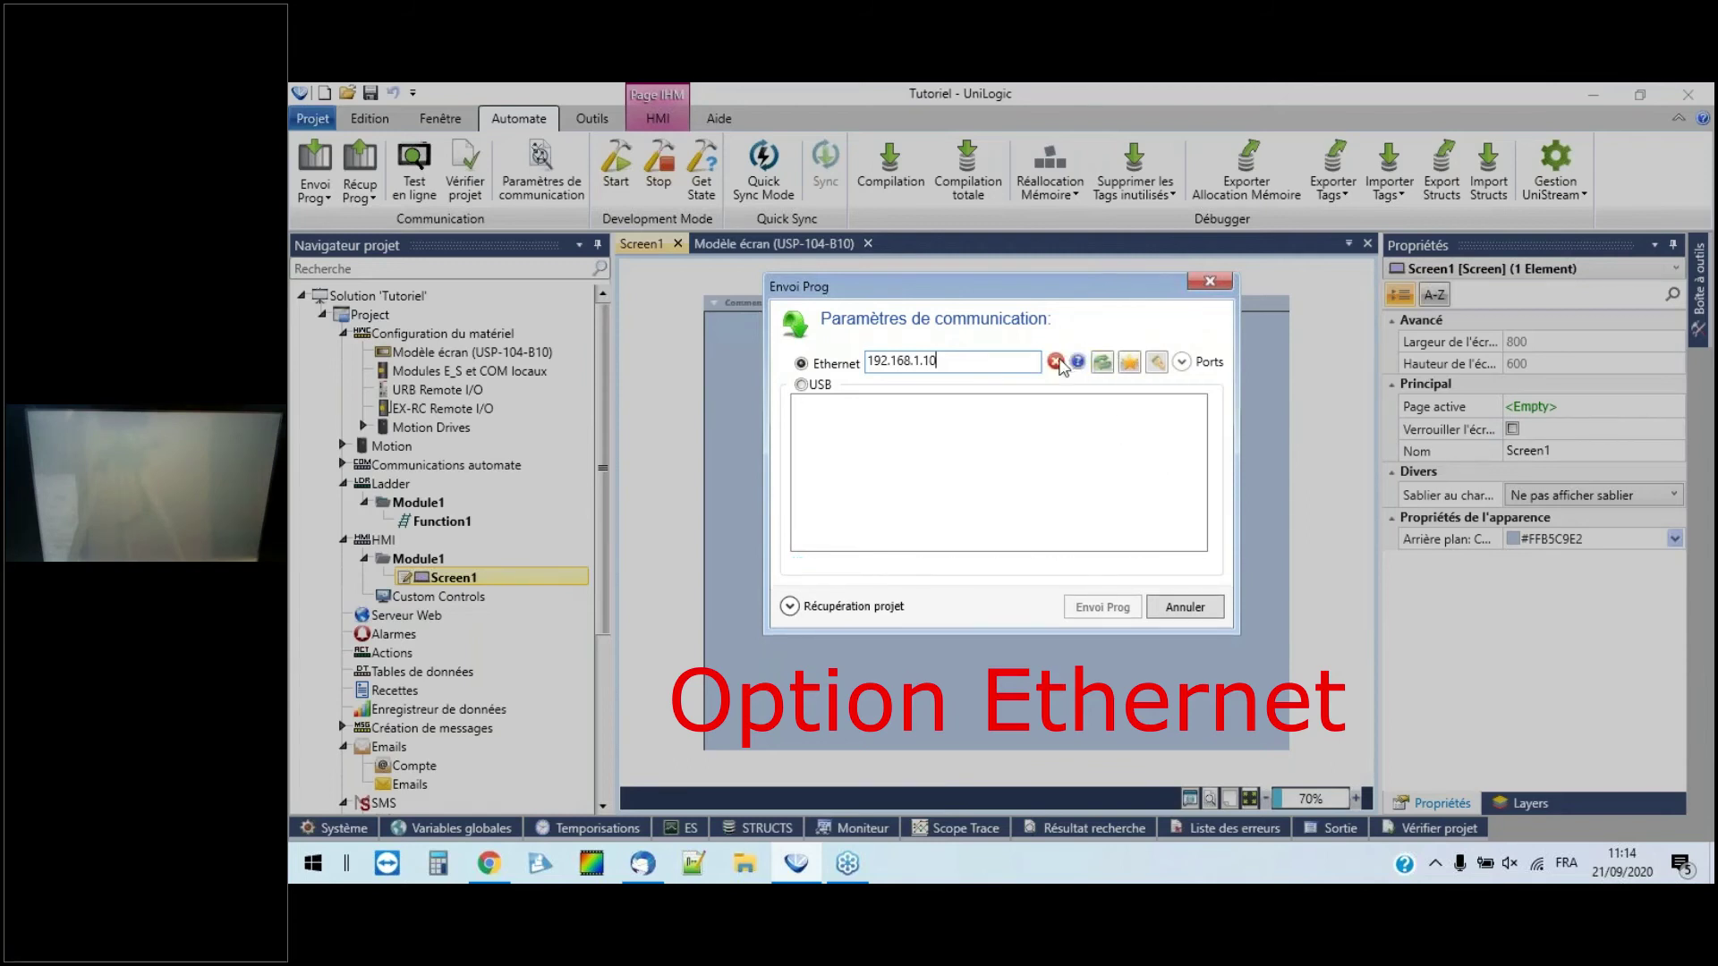
mouse_move(1084, 370)
click(1101, 370)
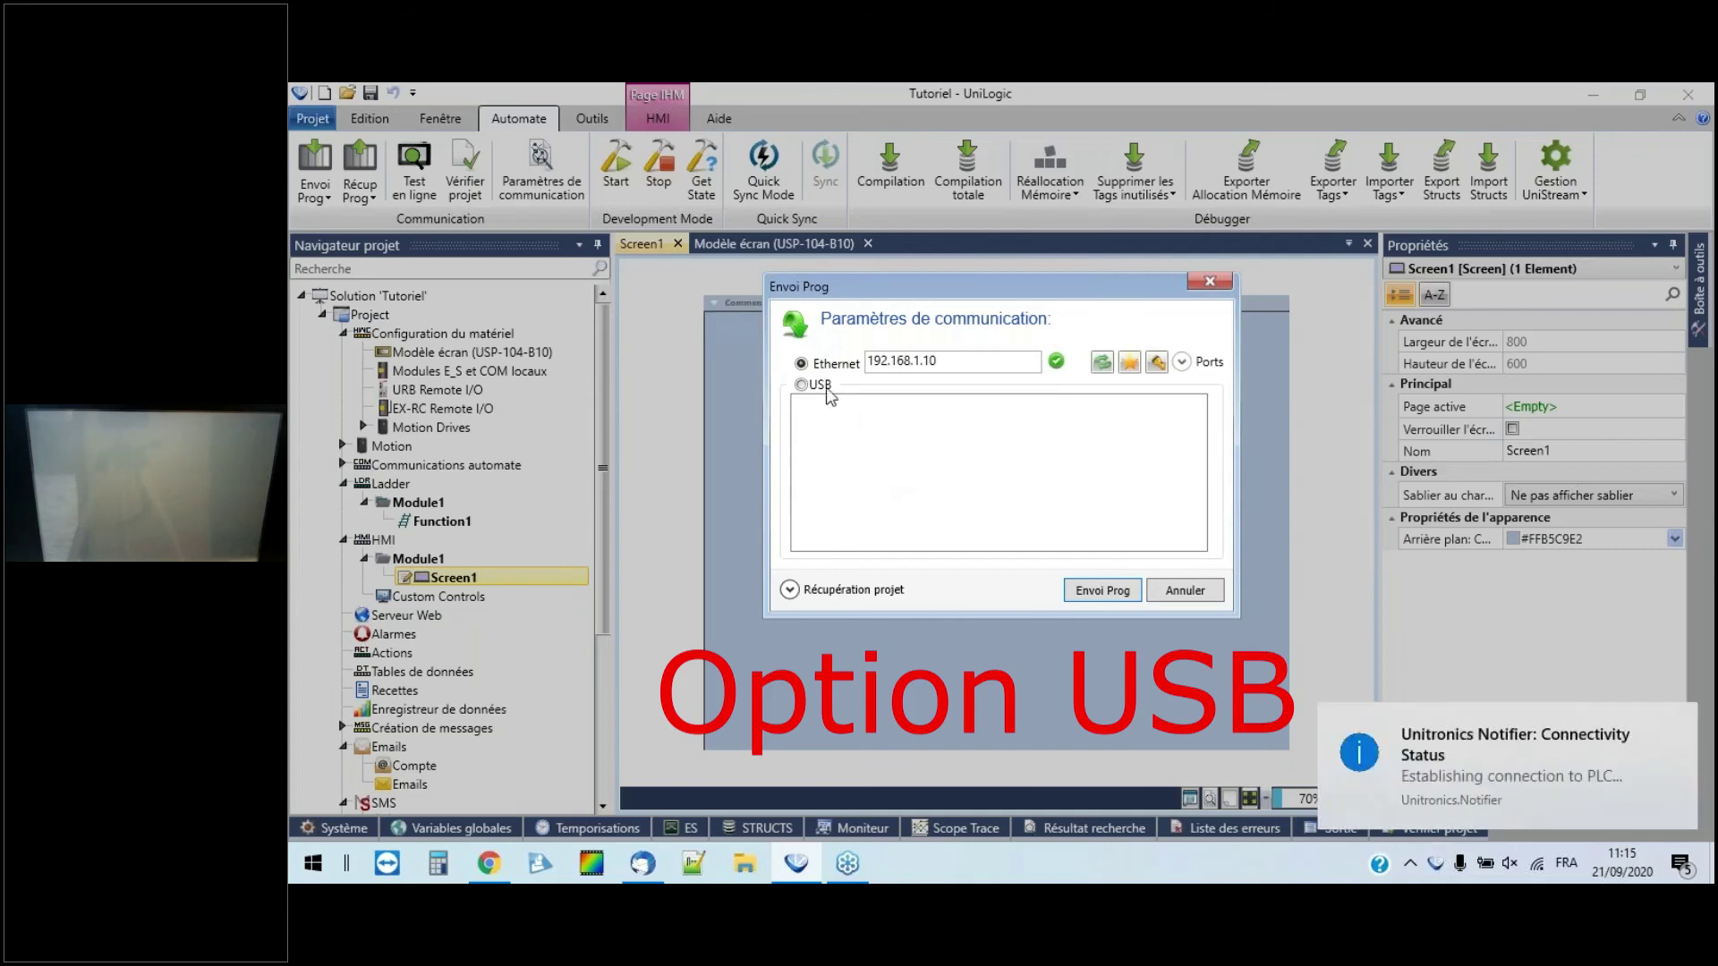
Step: Switch the communication to USB, select the USP-104-B10 controller, and send the program to it
click(800, 385)
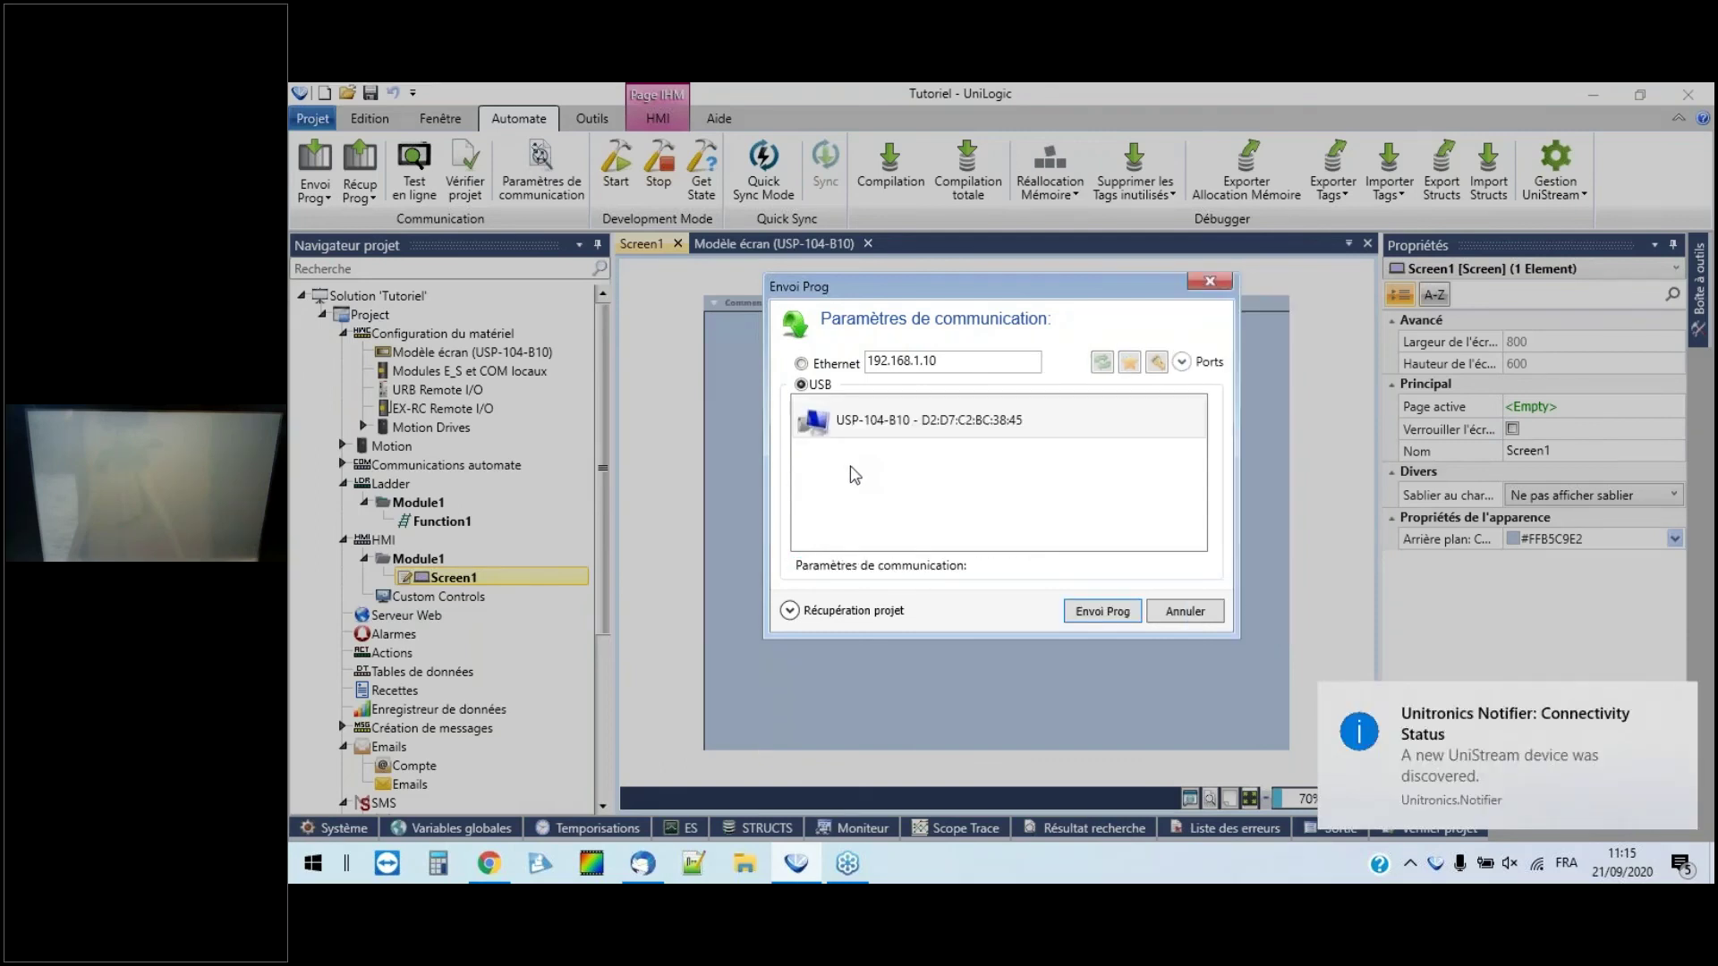
click(841, 418)
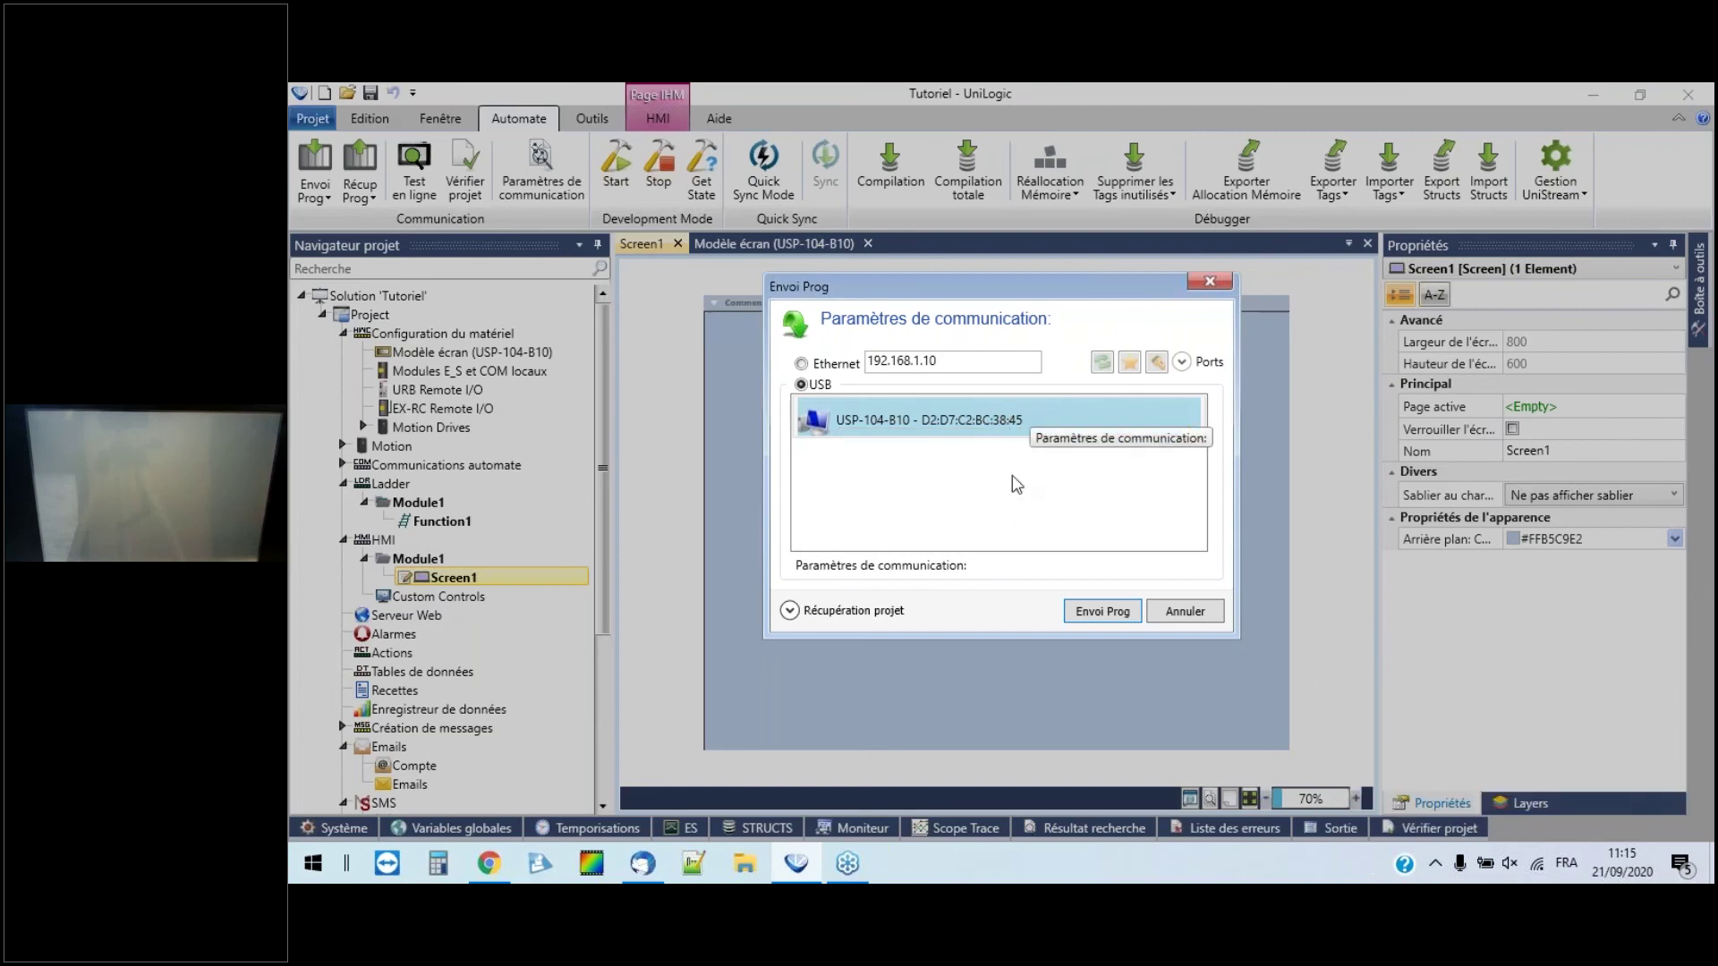
click(1113, 615)
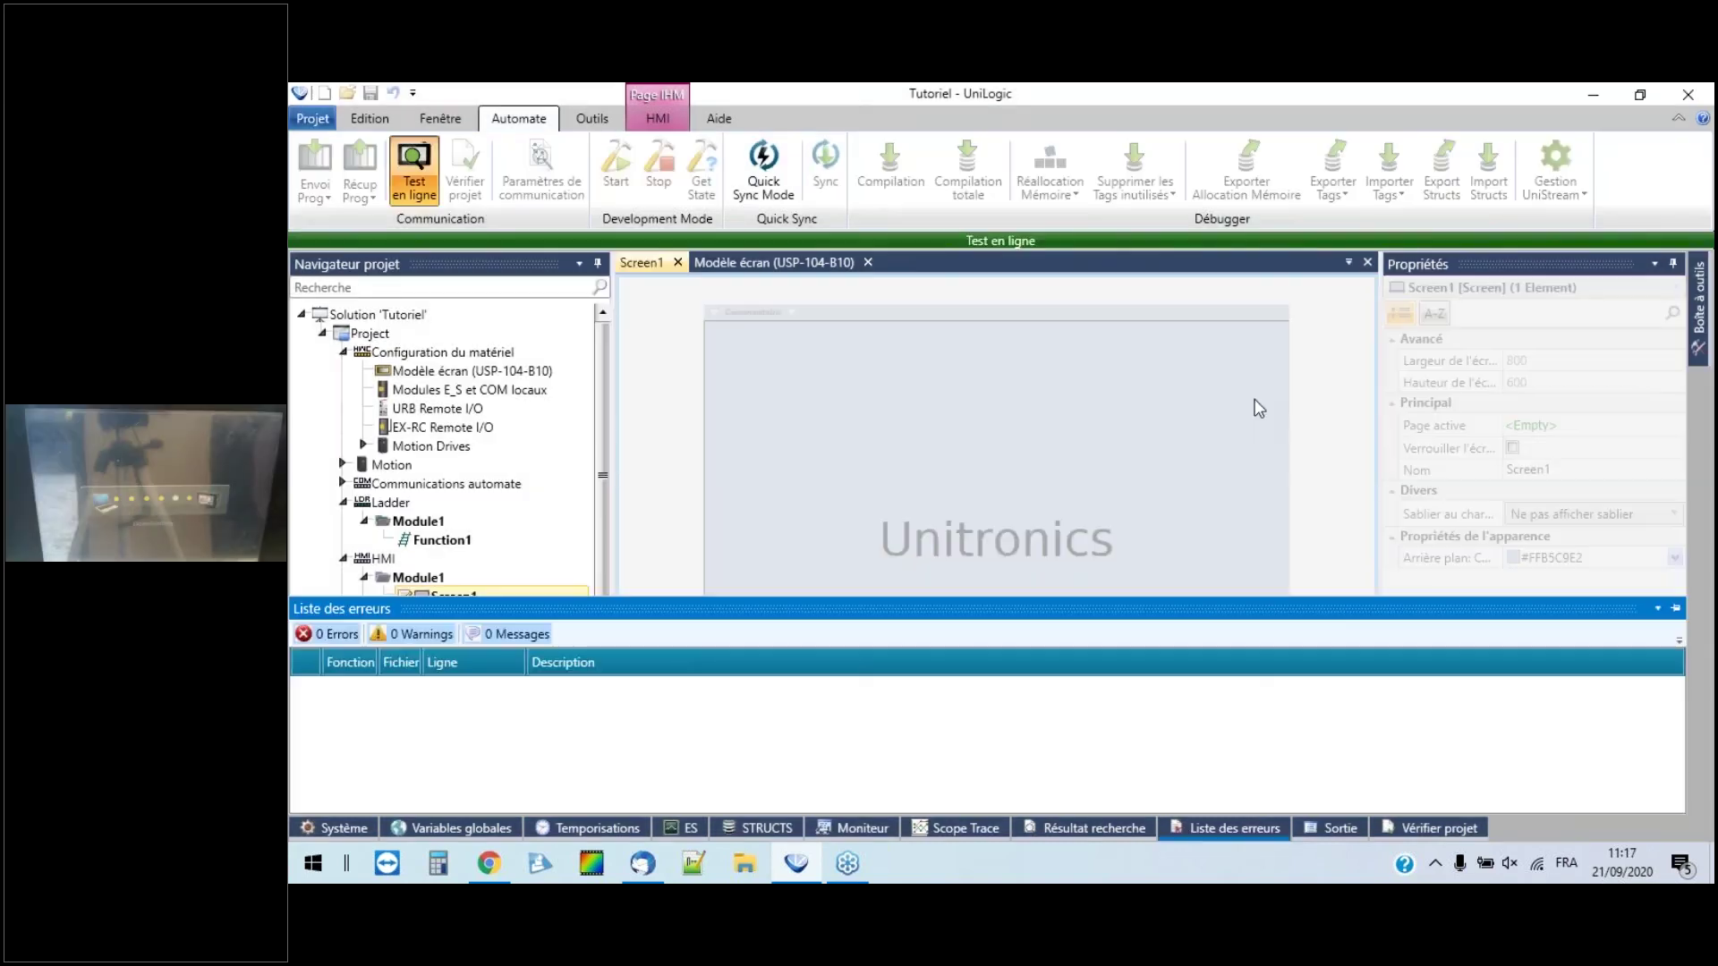